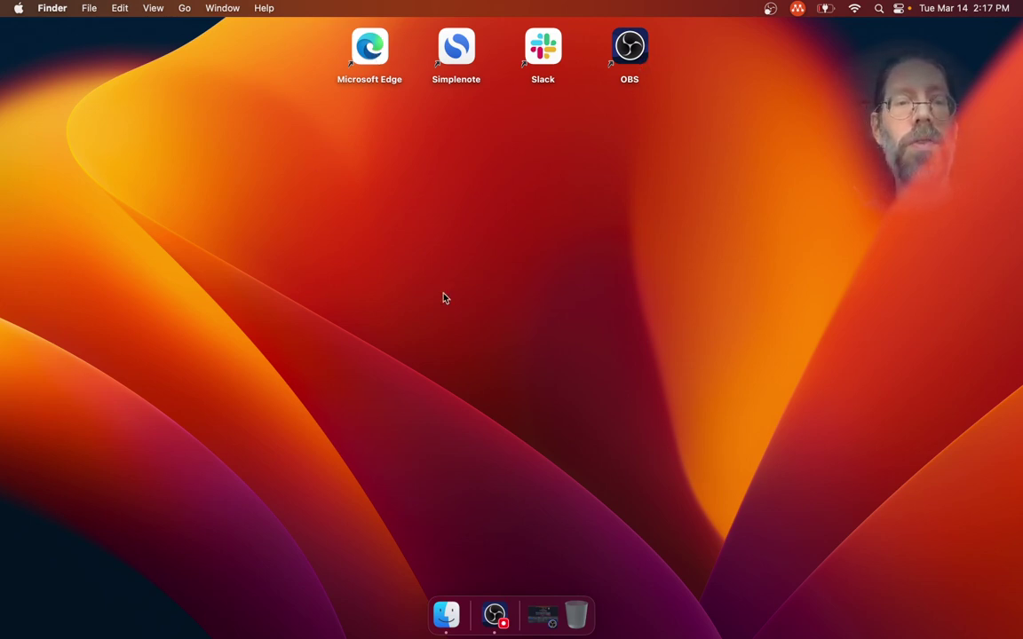
# - Launch Microsoft Edge and make its window fill the whole screen
pyautogui.doubleClick(379, 50)
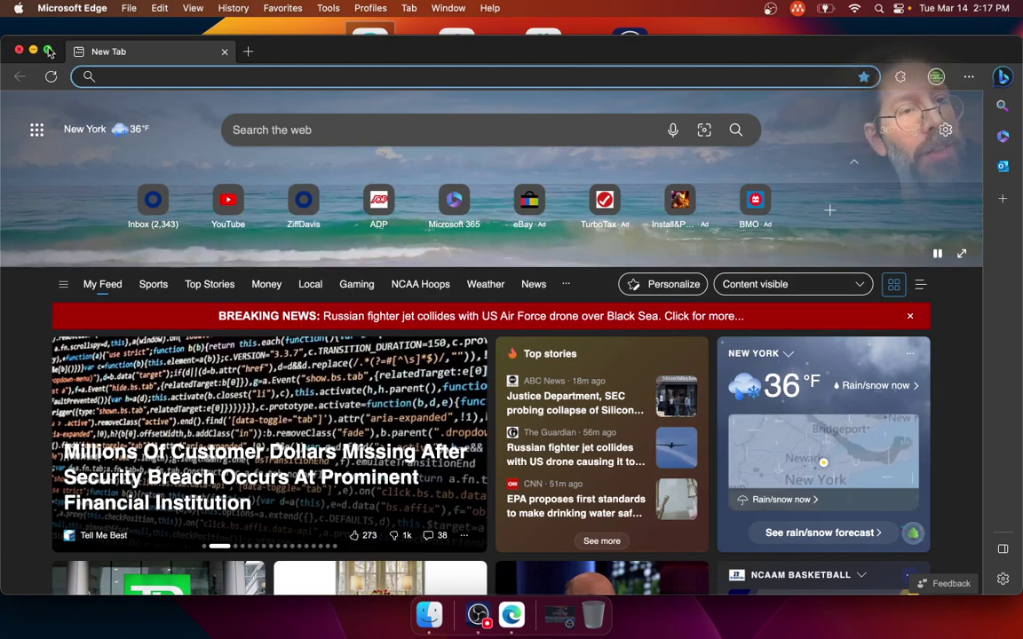
pyautogui.click(49, 51)
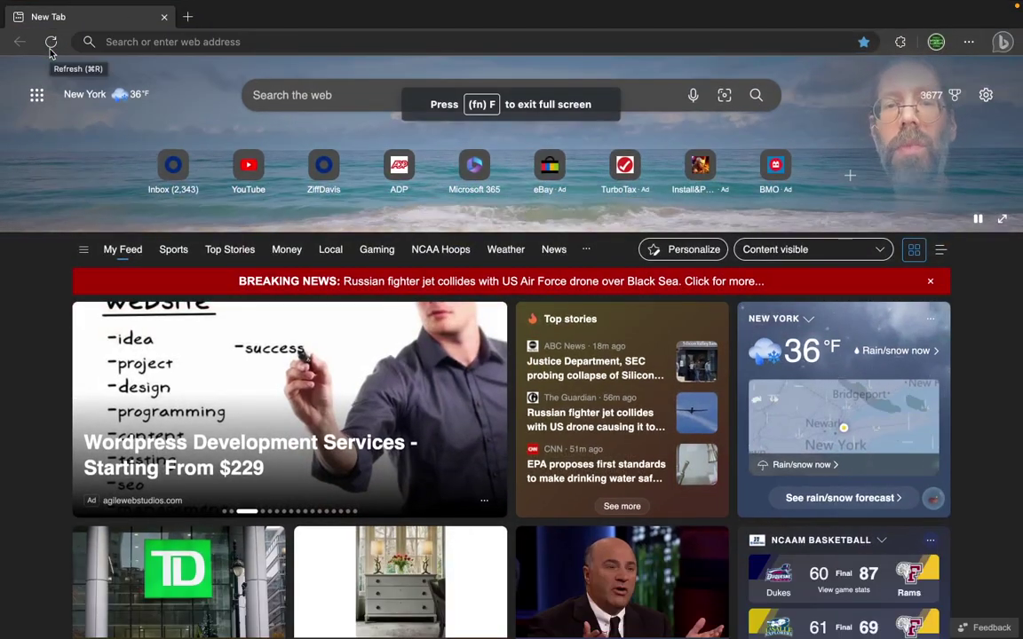
# - Search Bing for 'What is Domain Authority?'
pyautogui.click(284, 95)
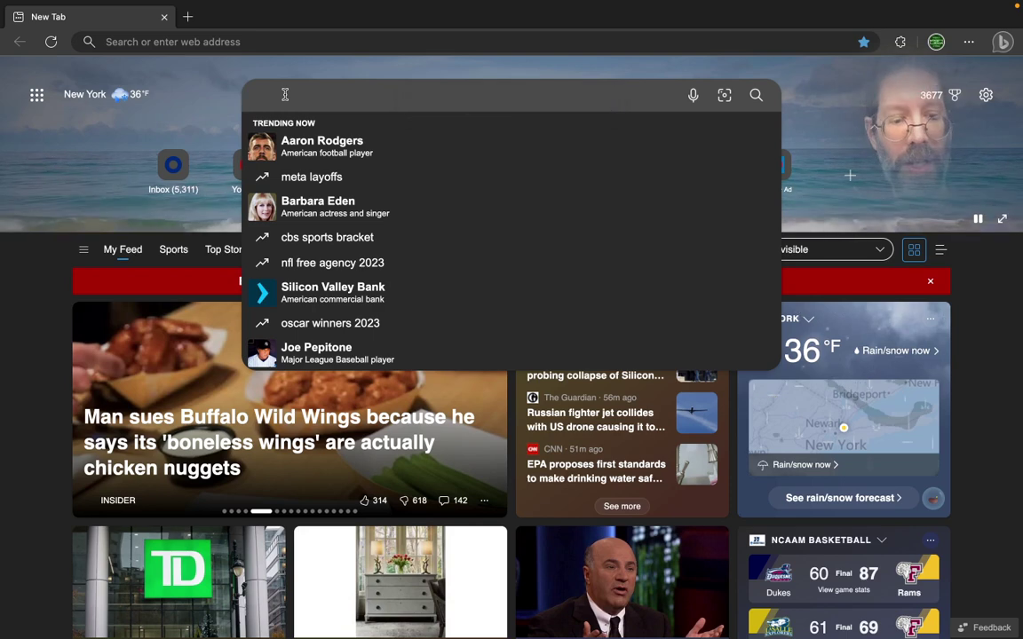
pyautogui.write('What is ')
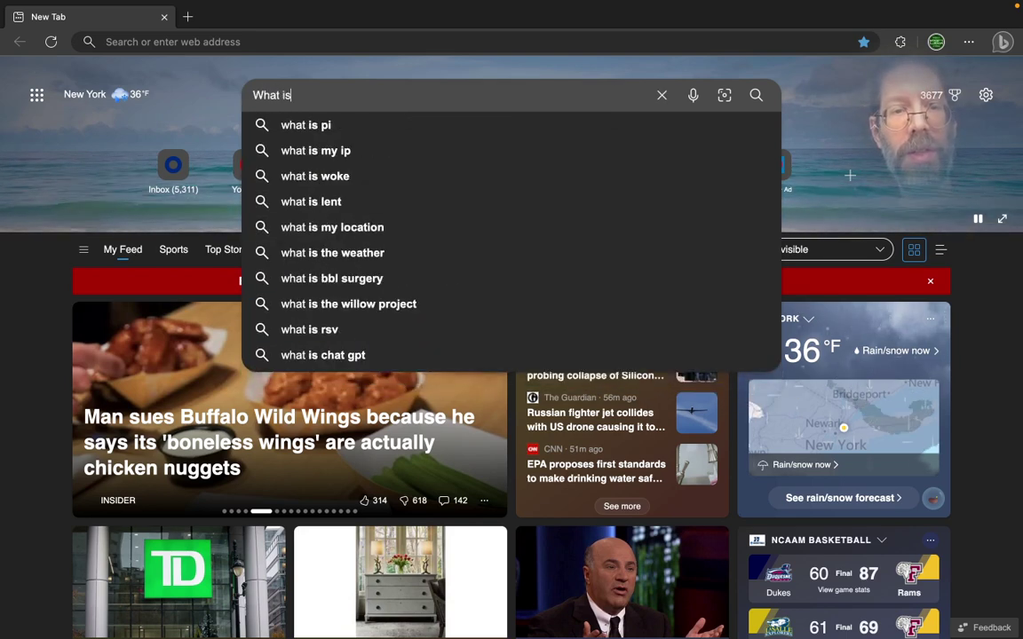
pyautogui.write('Domain Au')
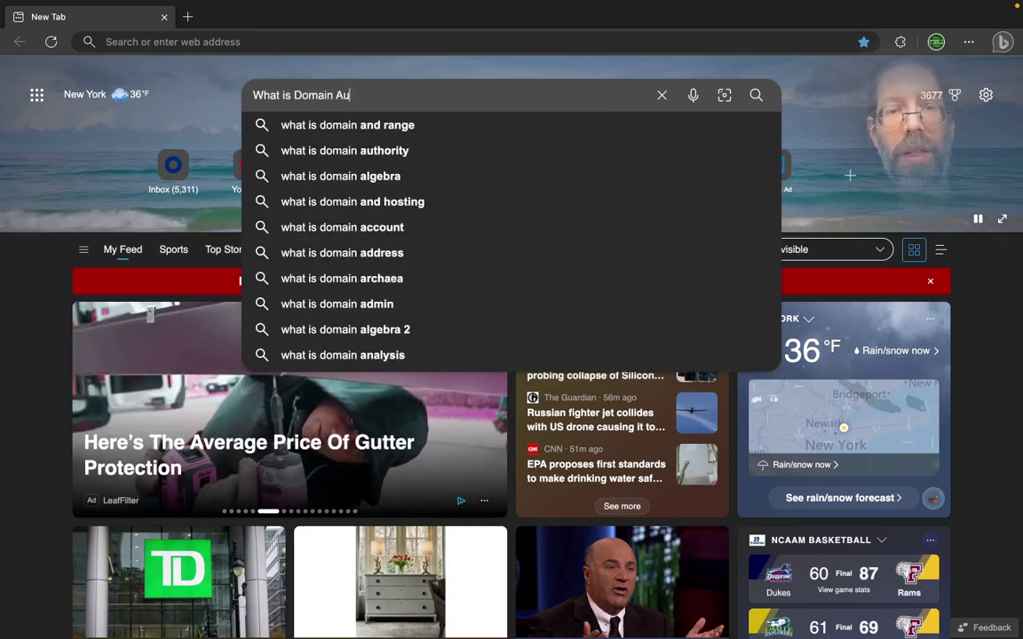
pyautogui.write('thority?')
pyautogui.press('Return')
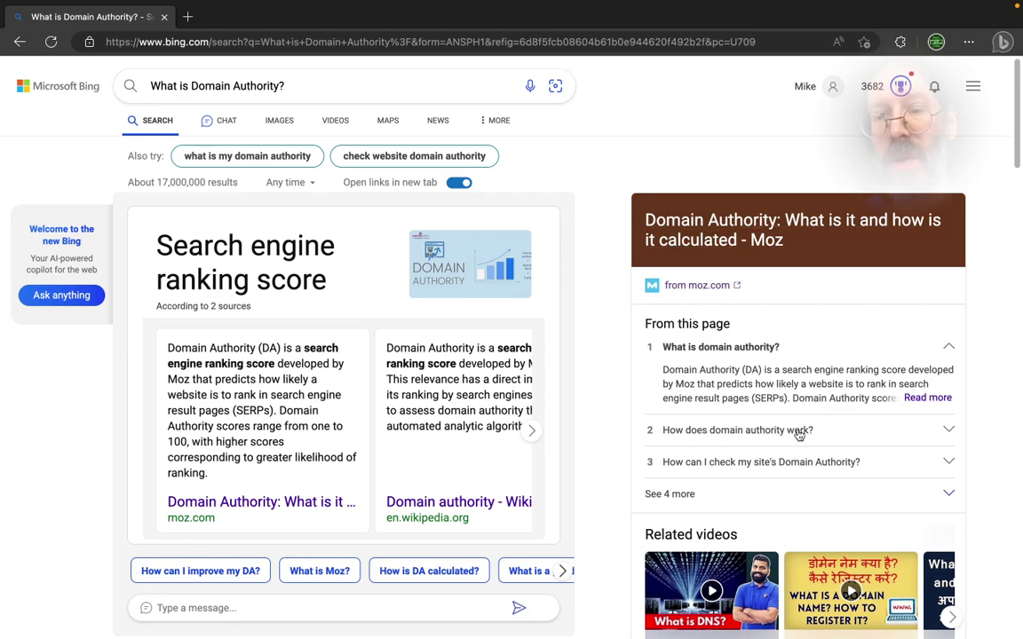
# - Send the Domain Authority question from the results page to Bing Chat
pyautogui.scroll(-3, 799, 435)
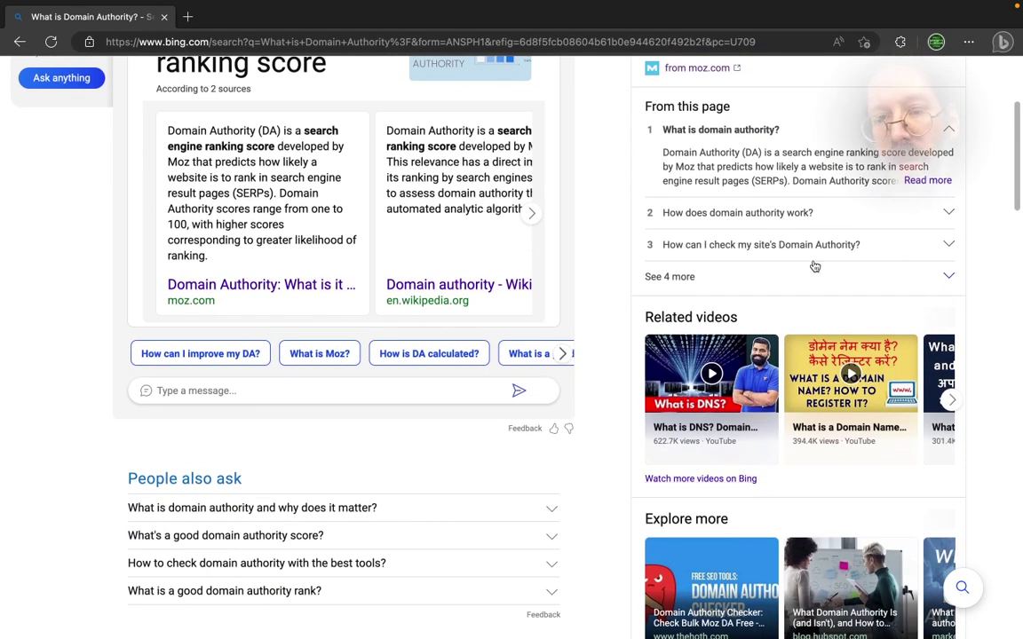
pyautogui.scroll(3, 815, 266)
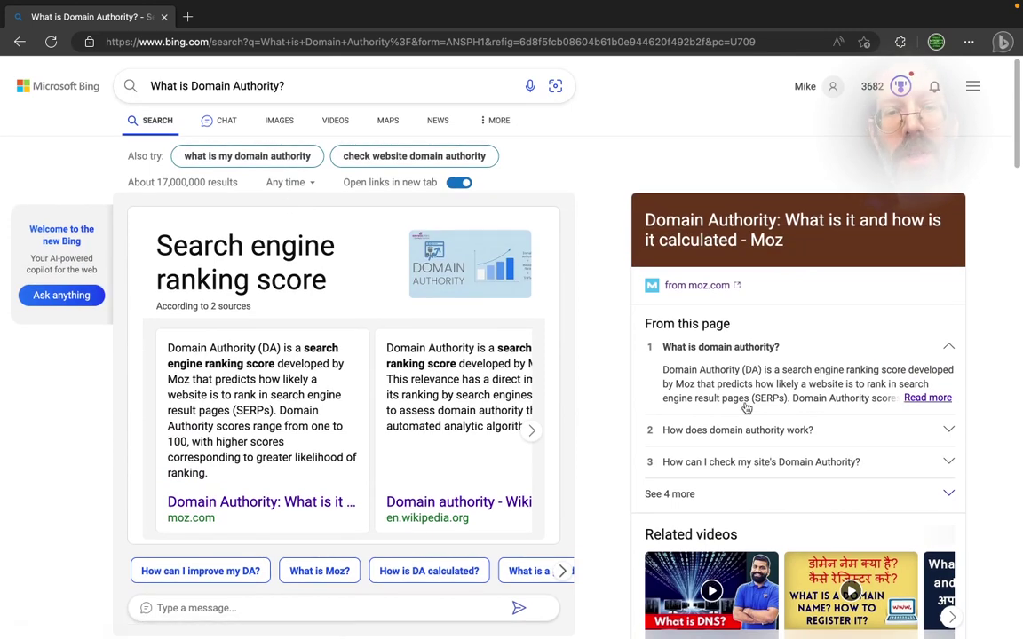
pyautogui.click(227, 129)
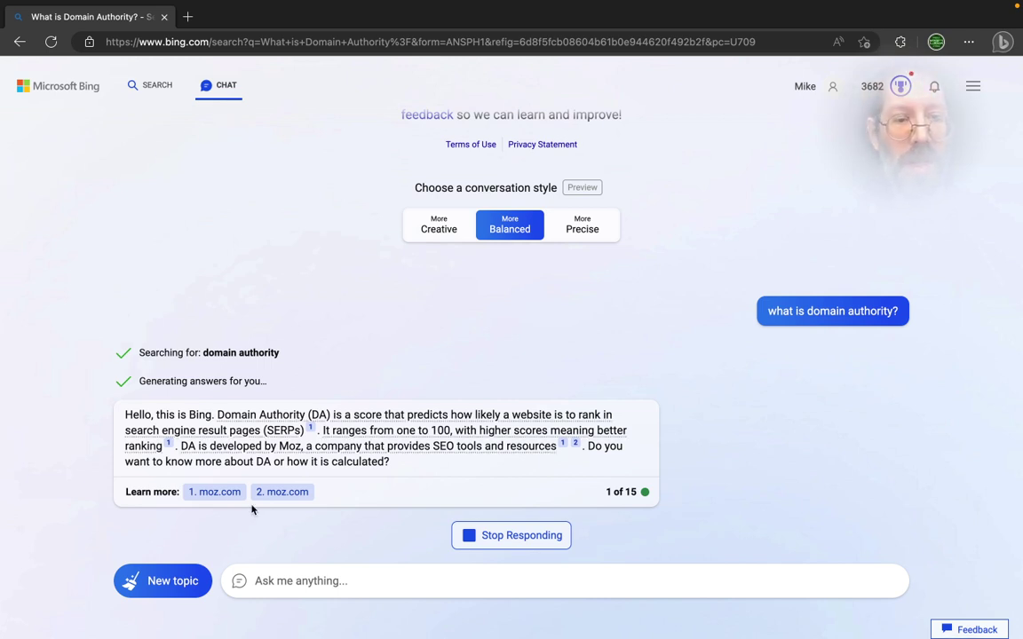
# - Ask the follow-up 'Is DA still used today?' and expand all its cited sources
pyautogui.click(320, 583)
pyautogui.write('Is DA still ')
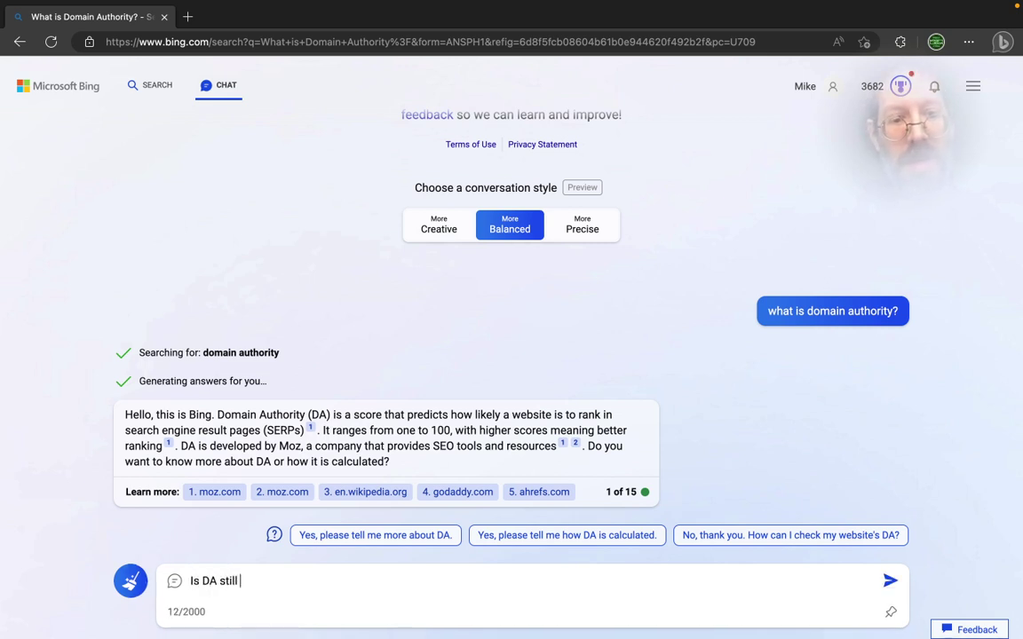
pyautogui.write('used today?')
pyautogui.press('Return')
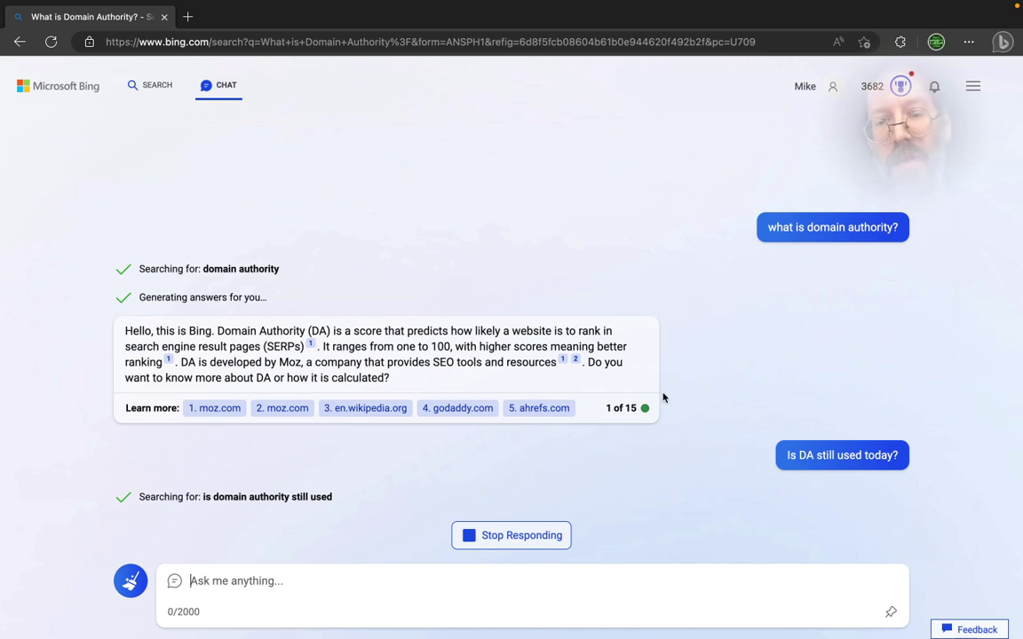
pyautogui.moveTo(586, 383)
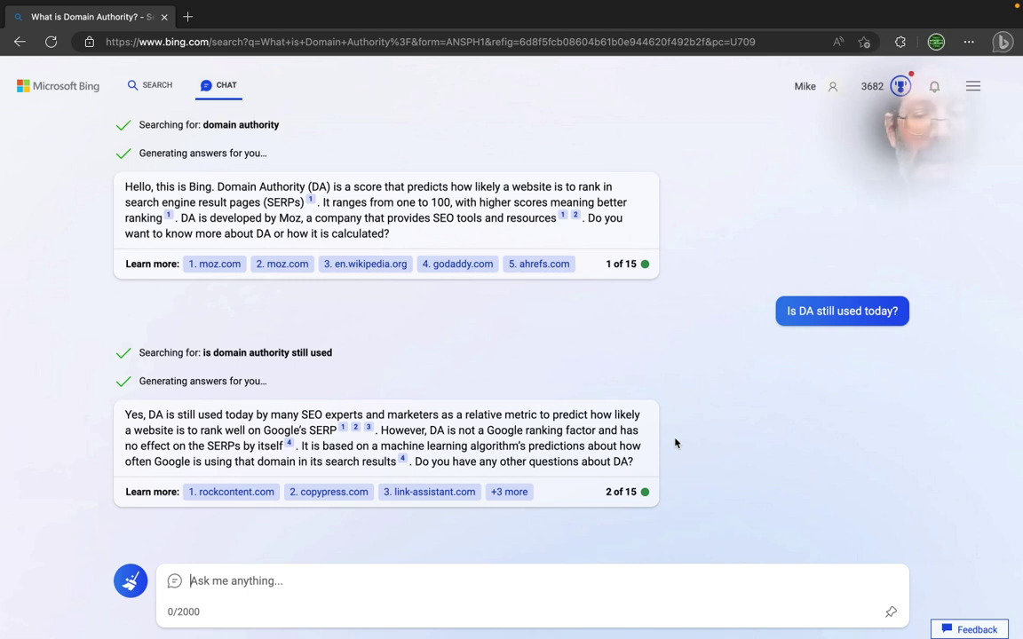
pyautogui.moveTo(543, 442)
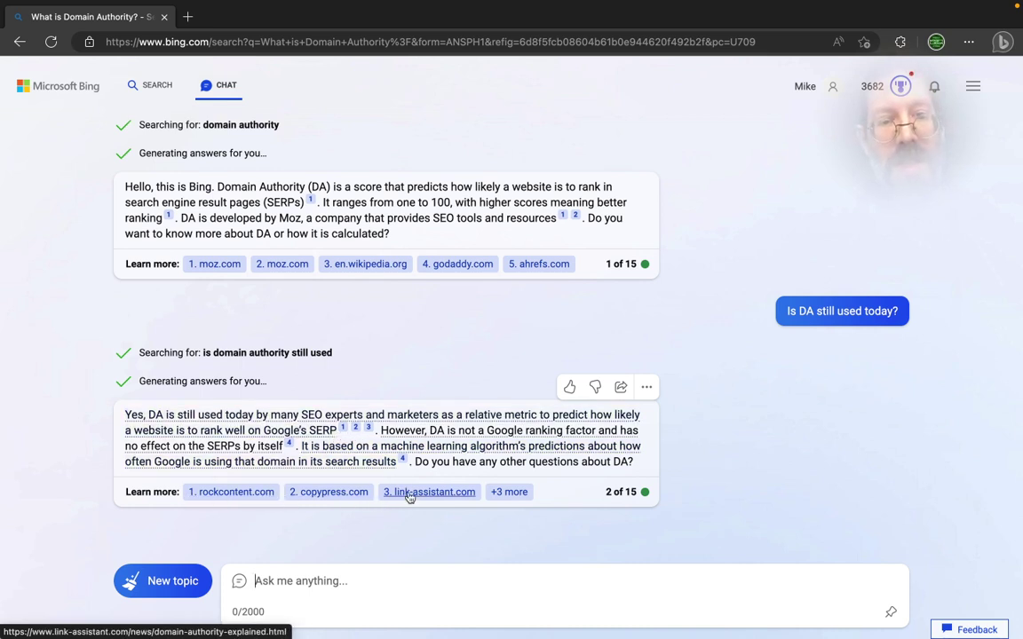
pyautogui.click(511, 491)
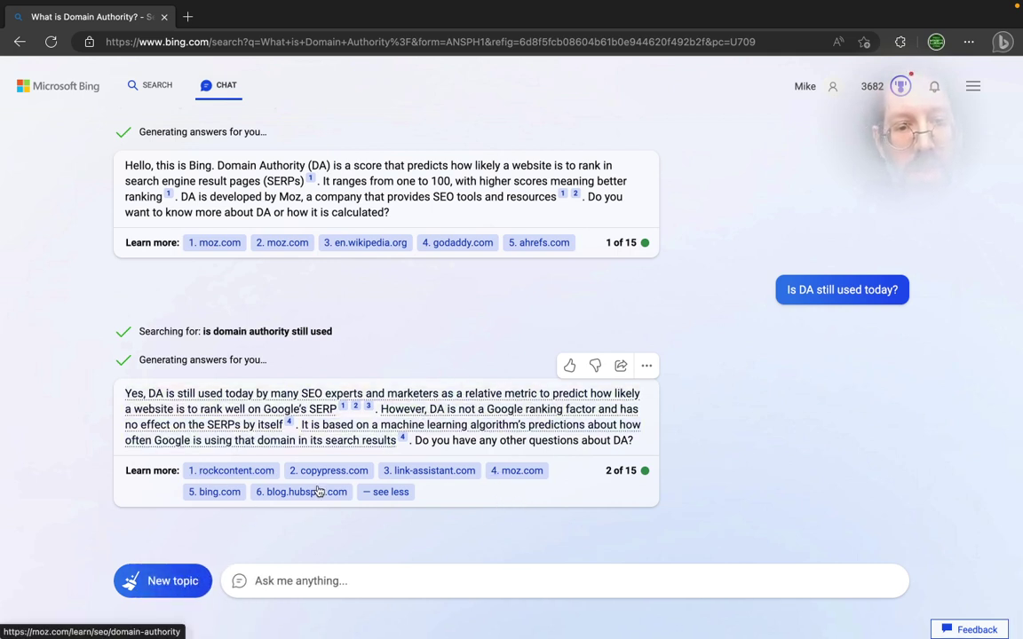
# - Copy Bing's first Domain Authority answer to the clipboard
pyautogui.scroll(3, 472, 390)
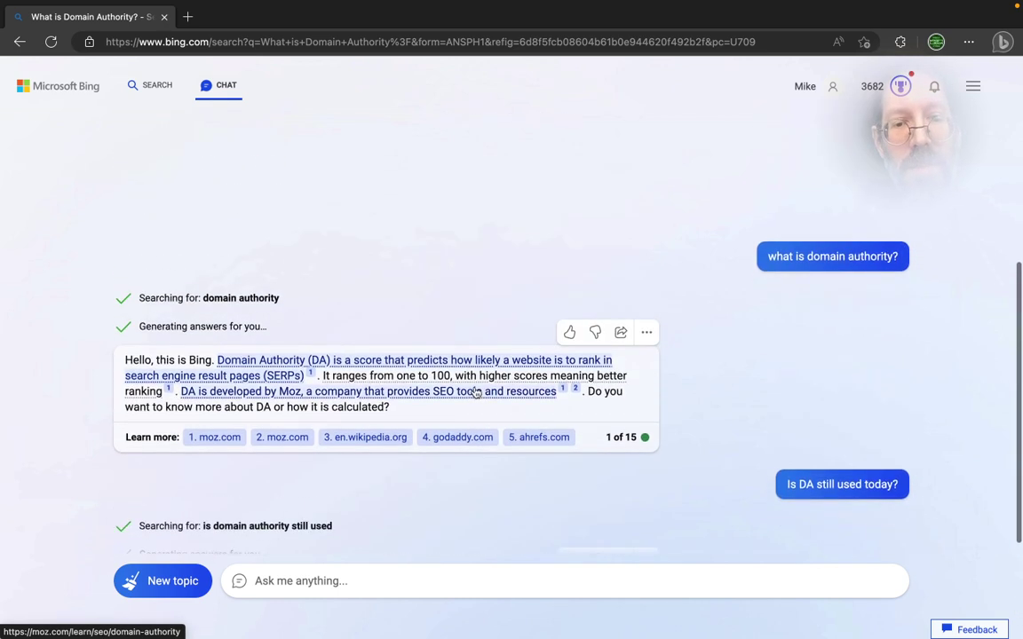
pyautogui.click(646, 332)
pyautogui.click(664, 359)
# - Switch to Desktop 2 and launch TextEdit through Spotlight
pyautogui.hotkey('ctrl', 'Up')
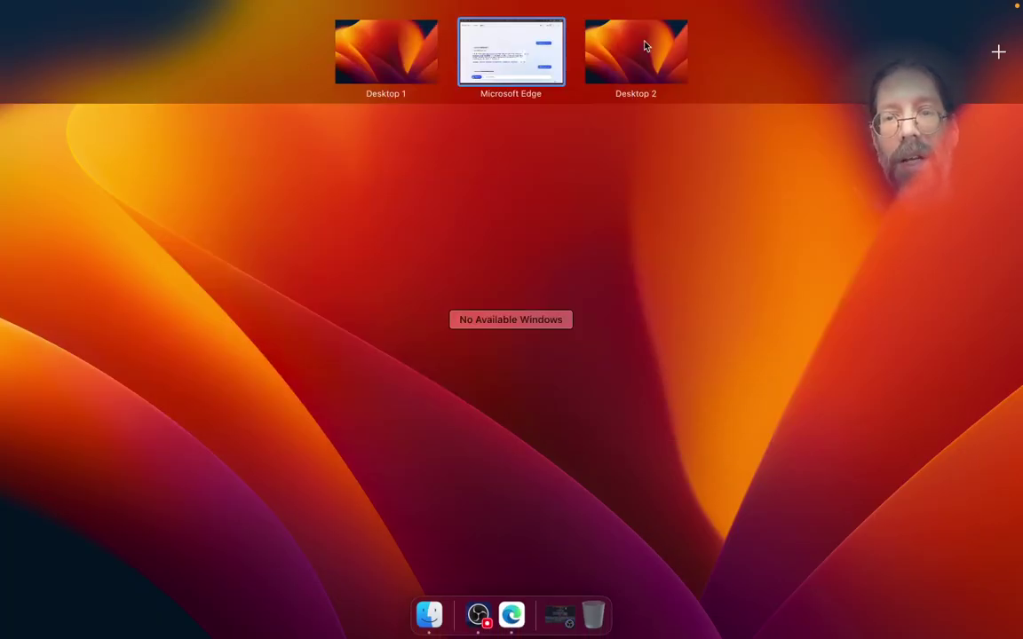
pyautogui.click(646, 46)
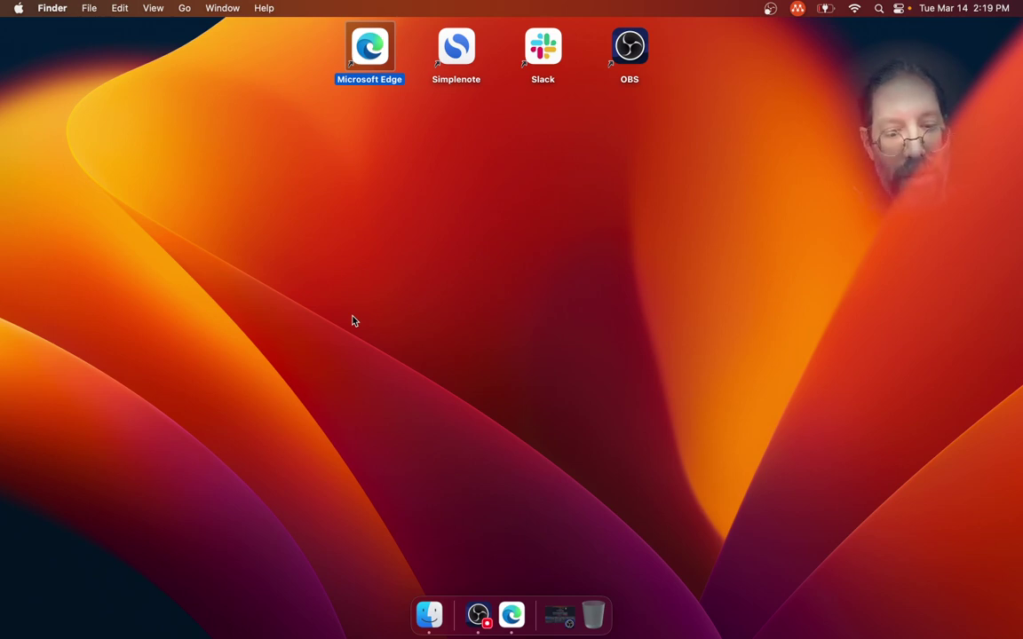
pyautogui.press('super+space')
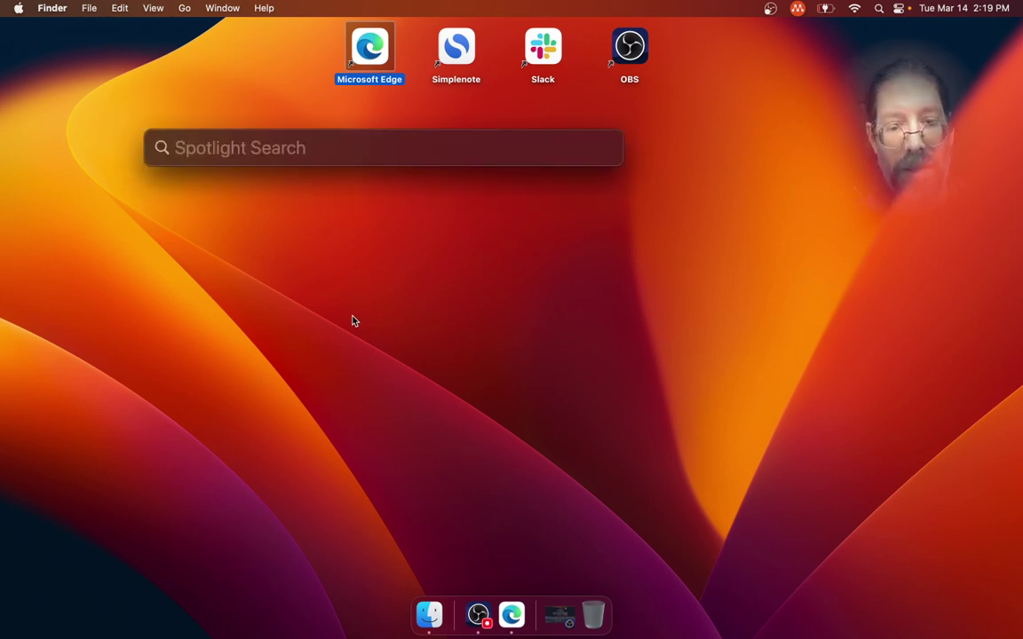
pyautogui.write('texte')
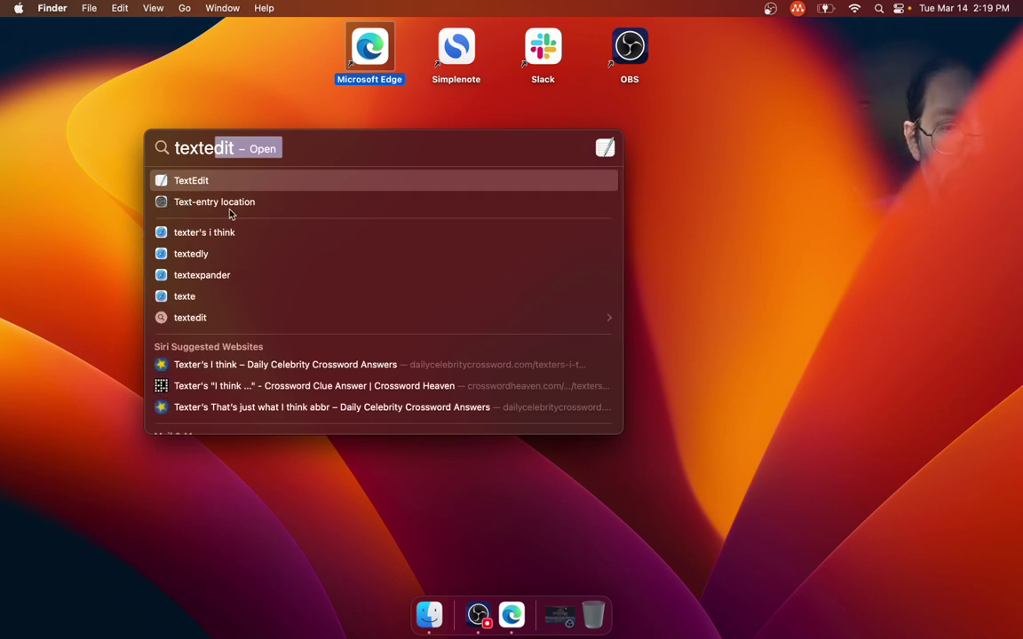
pyautogui.click(186, 182)
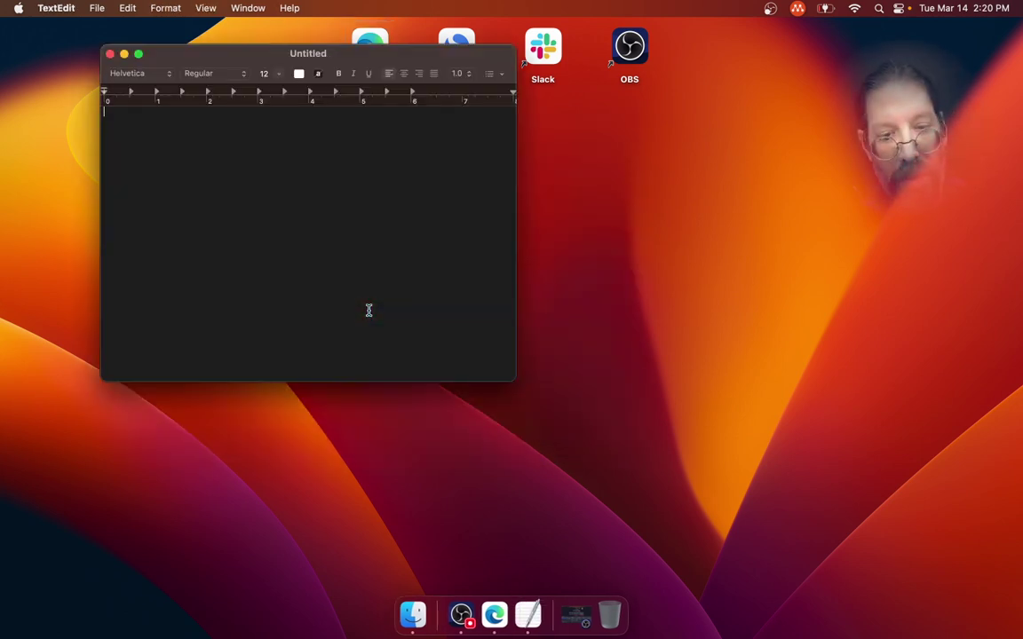
# - Paste the Bing answer into a widened document and set all text to 24 pt
pyautogui.press('super+v')
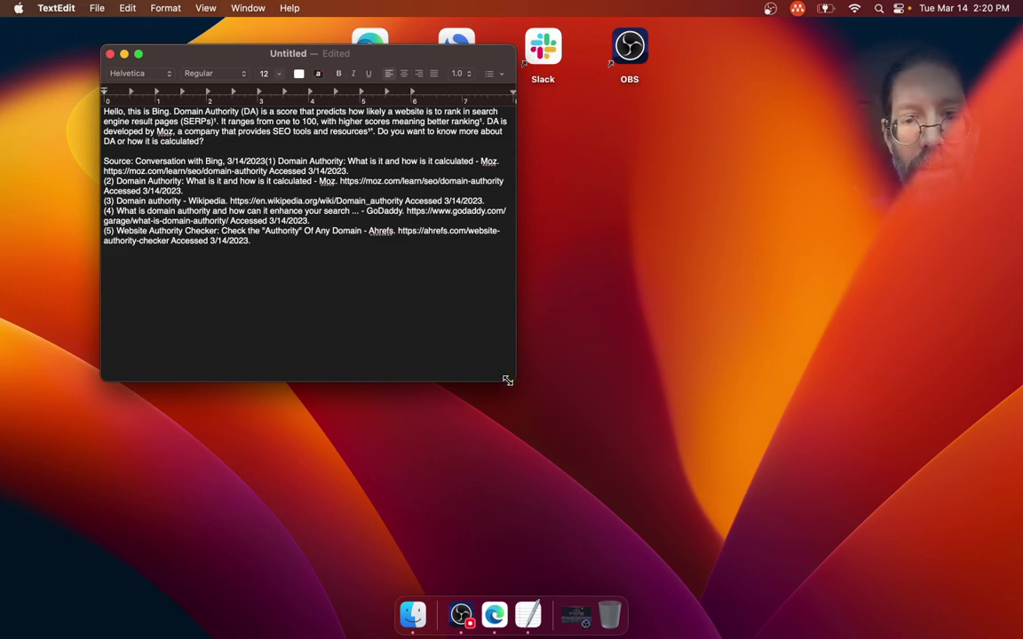
pyautogui.moveTo(508, 379); pyautogui.dragTo(827, 521)
pyautogui.press('super+plus')
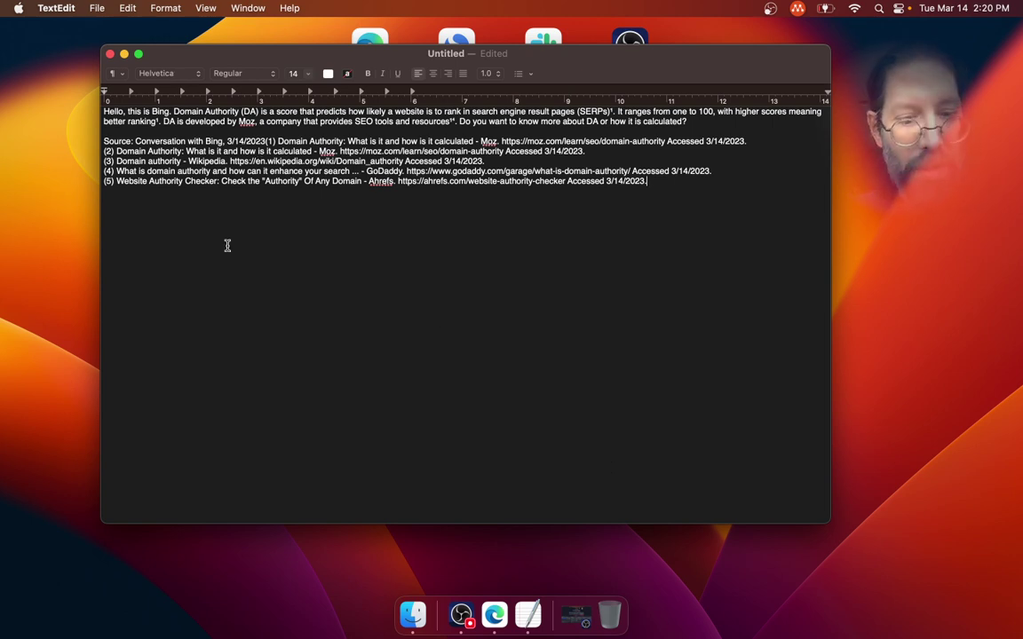
pyautogui.press('super+a')
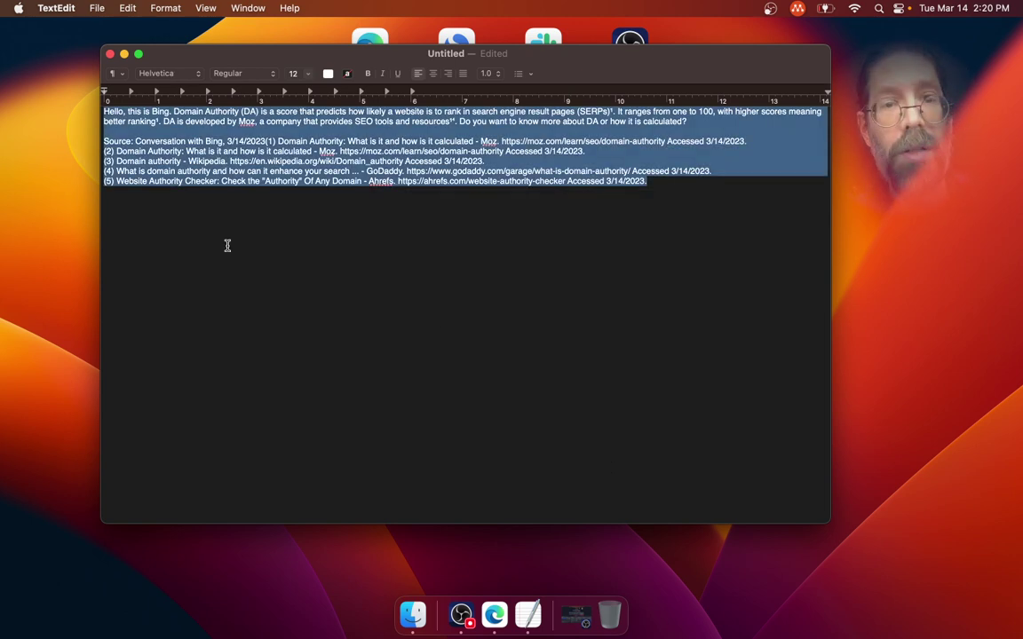
pyautogui.click(306, 77)
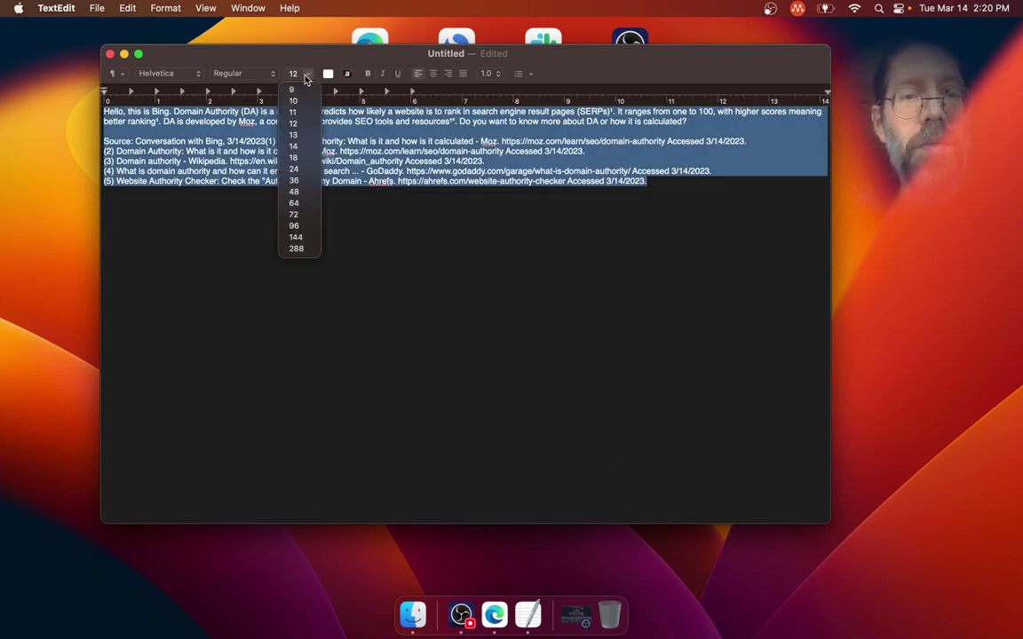
pyautogui.click(297, 169)
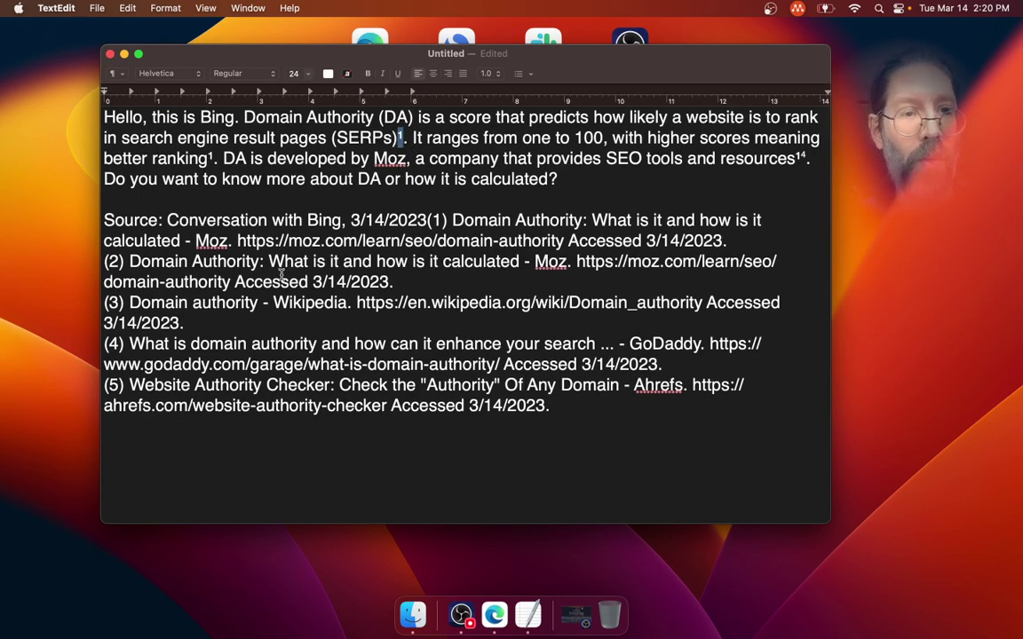
# - Put source (1) on its own line
pyautogui.doubleClick(433, 220)
pyautogui.moveTo(429, 220); pyautogui.dragTo(480, 241)
pyautogui.click(430, 220)
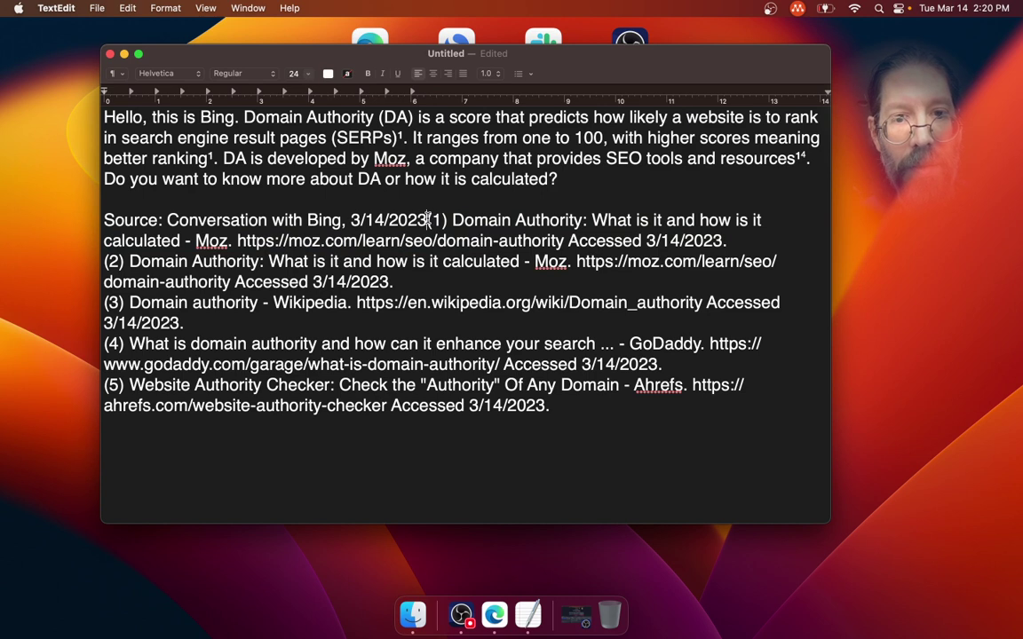
pyautogui.press('Return')
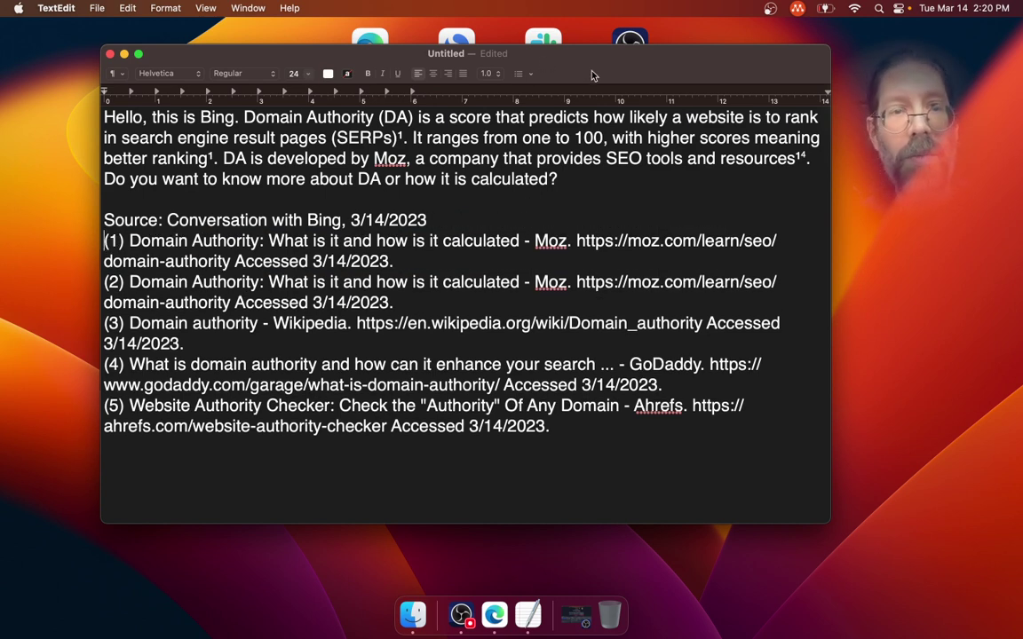
# - Show the document full screen and check the citation marks after 'ranking' and 'resources'
pyautogui.click(139, 53)
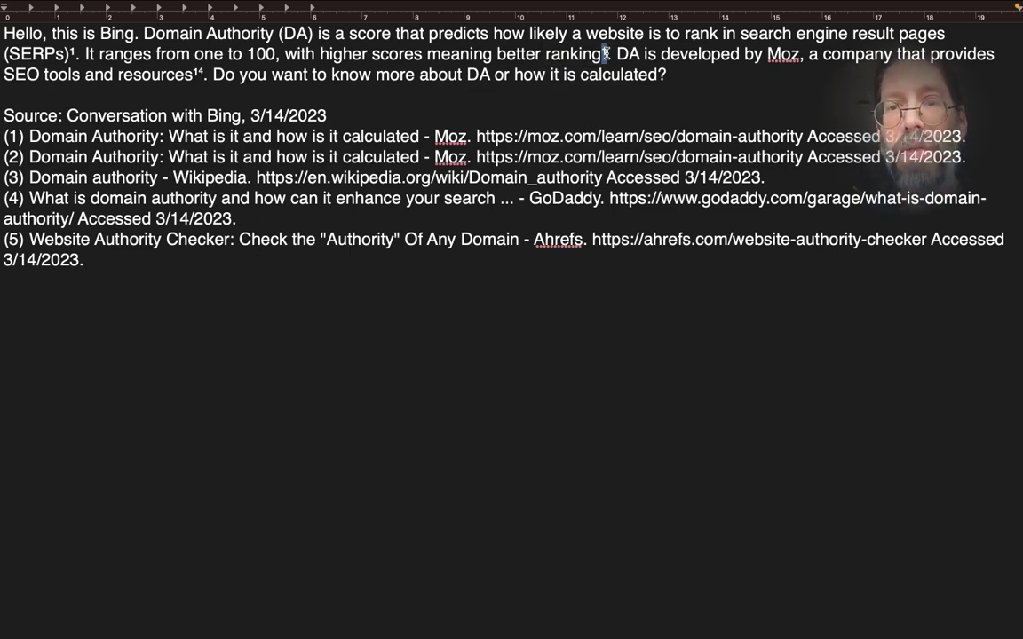
pyautogui.moveTo(602, 54); pyautogui.dragTo(609, 53)
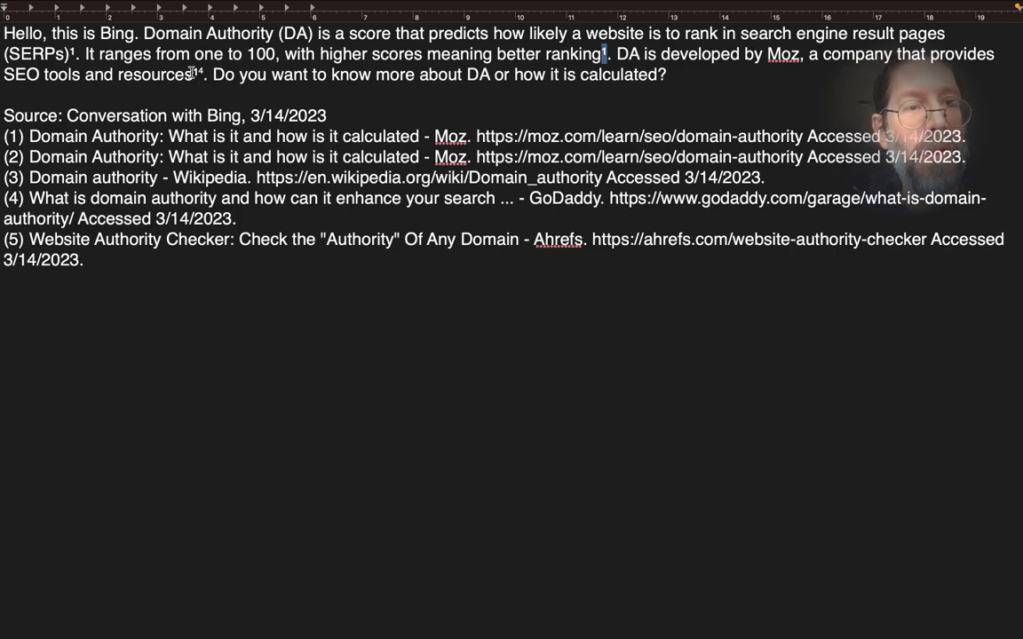
pyautogui.click(198, 73)
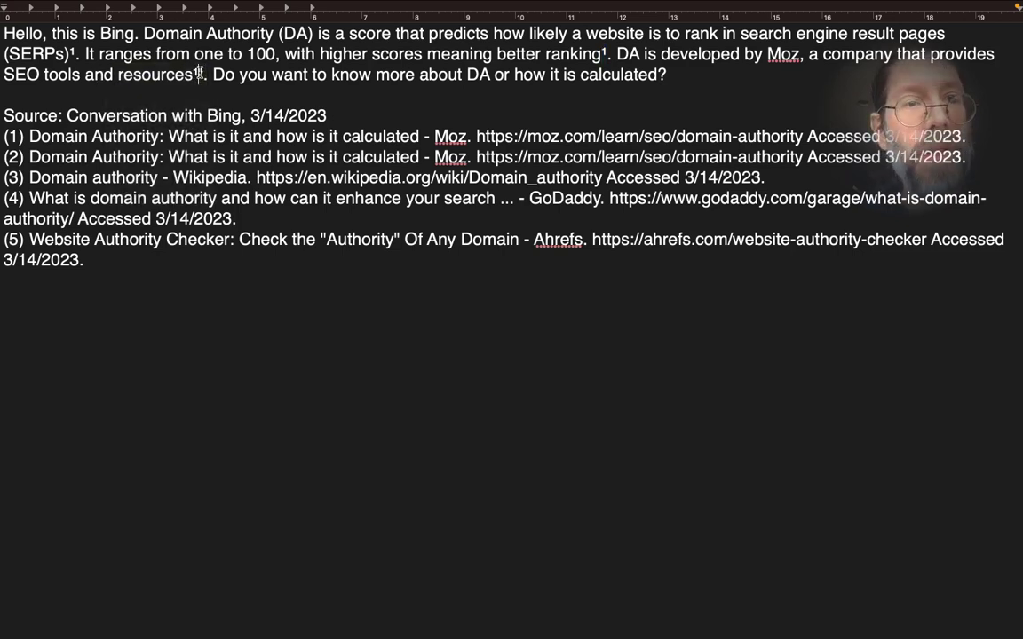
pyautogui.moveTo(198, 74); pyautogui.dragTo(205, 75)
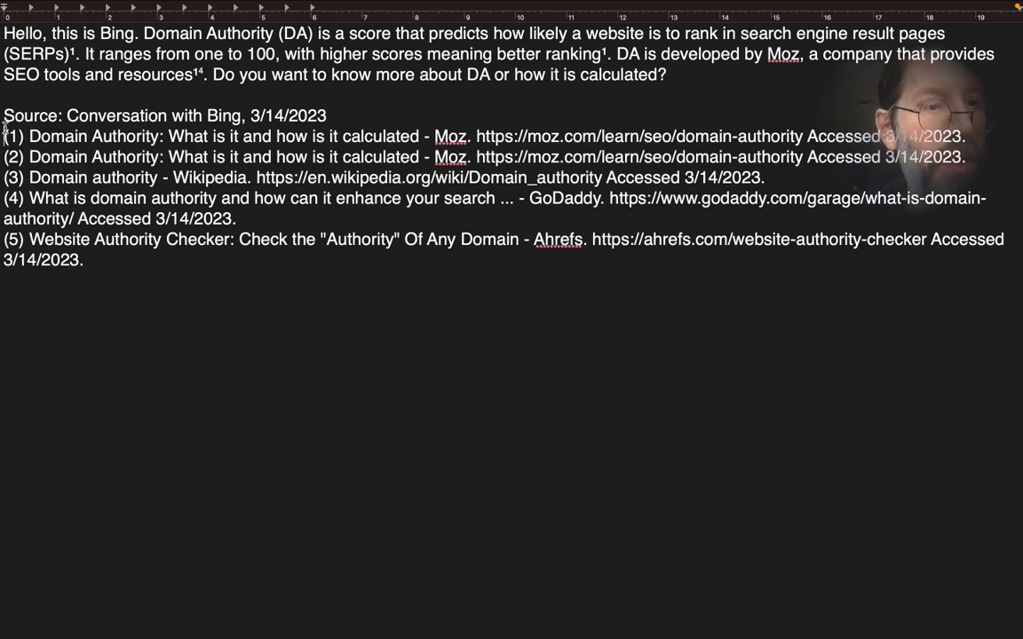
# - Review the five source lines and the Moz URL, then return to the desktop
pyautogui.tripleClick(160, 135)
pyautogui.hotkey('shift', 'Down')
pyautogui.hotkey('shift', 'Down')
pyautogui.hotkey('shift', 'Down')
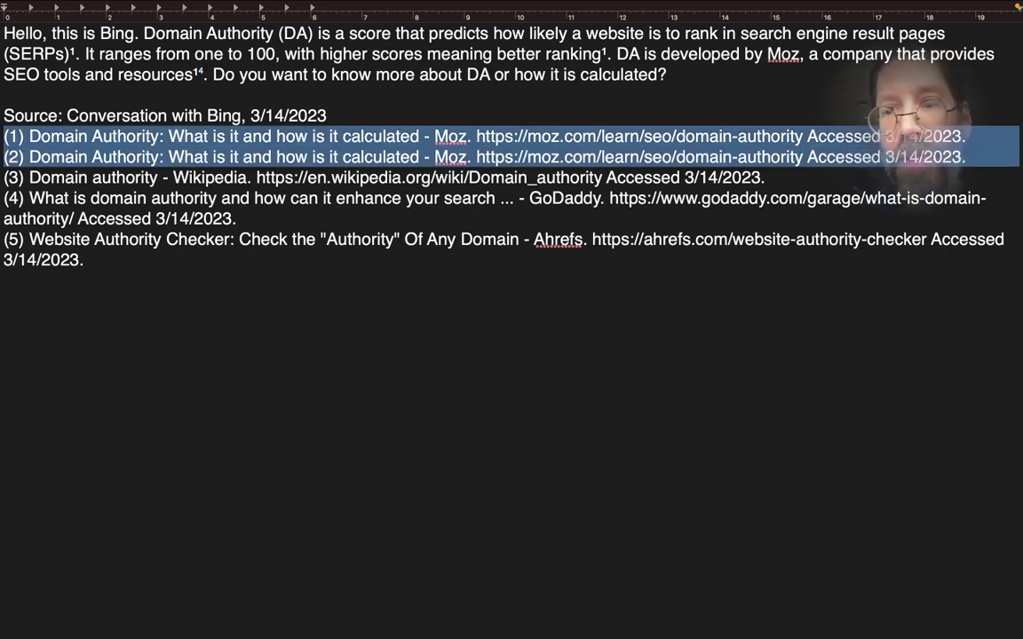
pyautogui.hotkey('shift', 'Down')
pyautogui.hotkey('shift', 'Down')
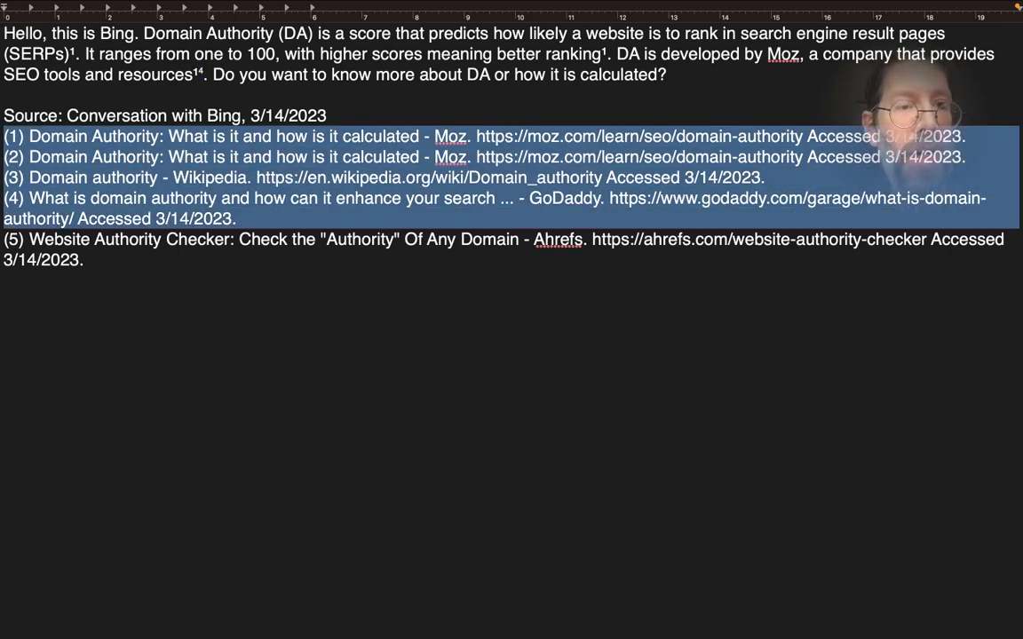
pyautogui.hotkey('shift', 'Down')
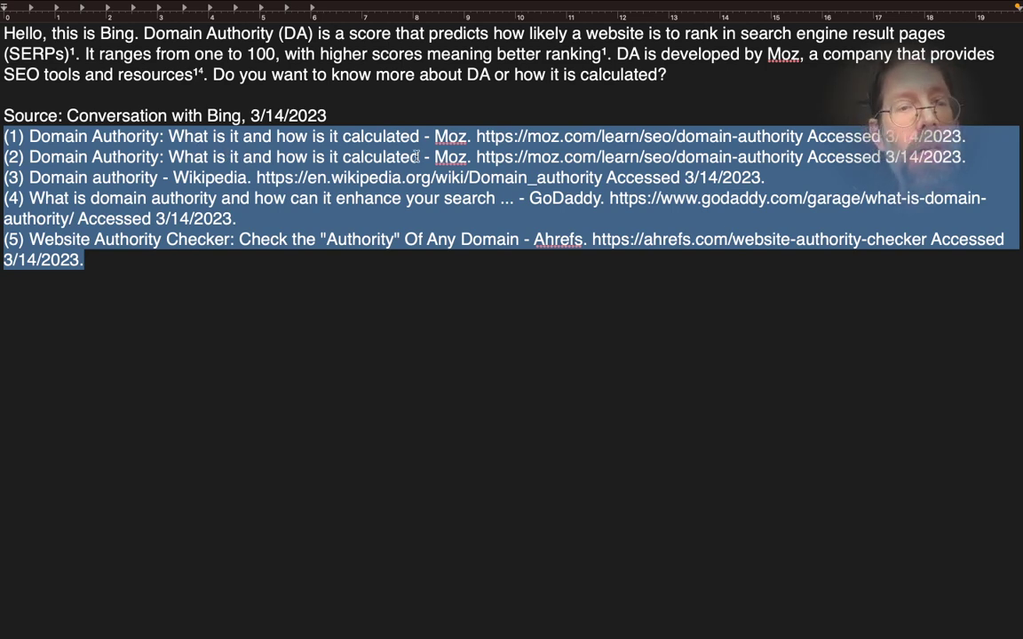
pyautogui.click(388, 148)
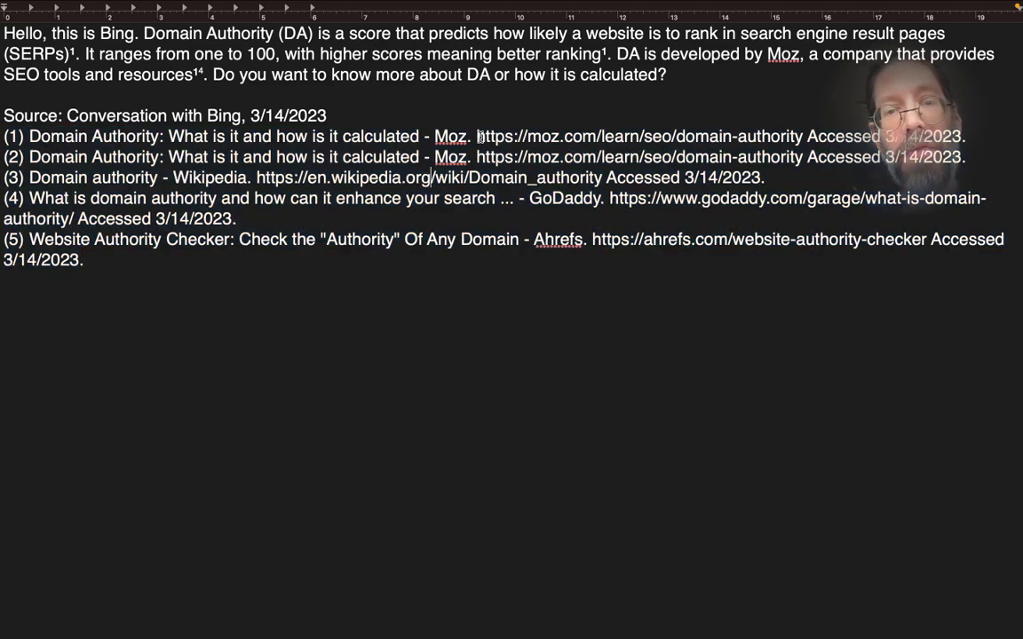
pyautogui.moveTo(477, 136); pyautogui.dragTo(802, 145)
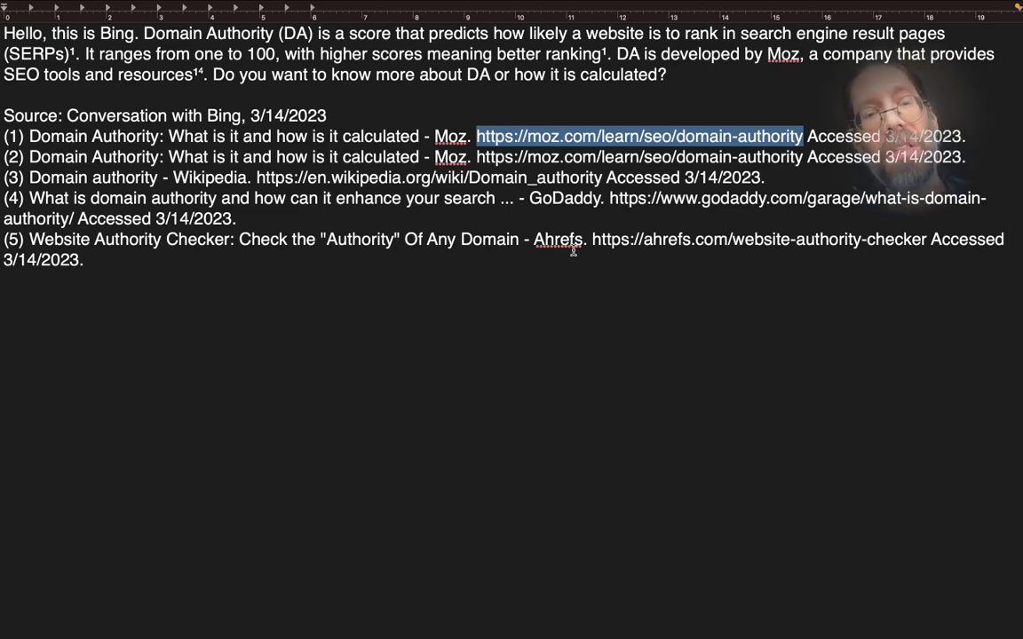
pyautogui.hotkey('ctrl', 'Left')
pyautogui.hotkey('ctrl', 'Left')
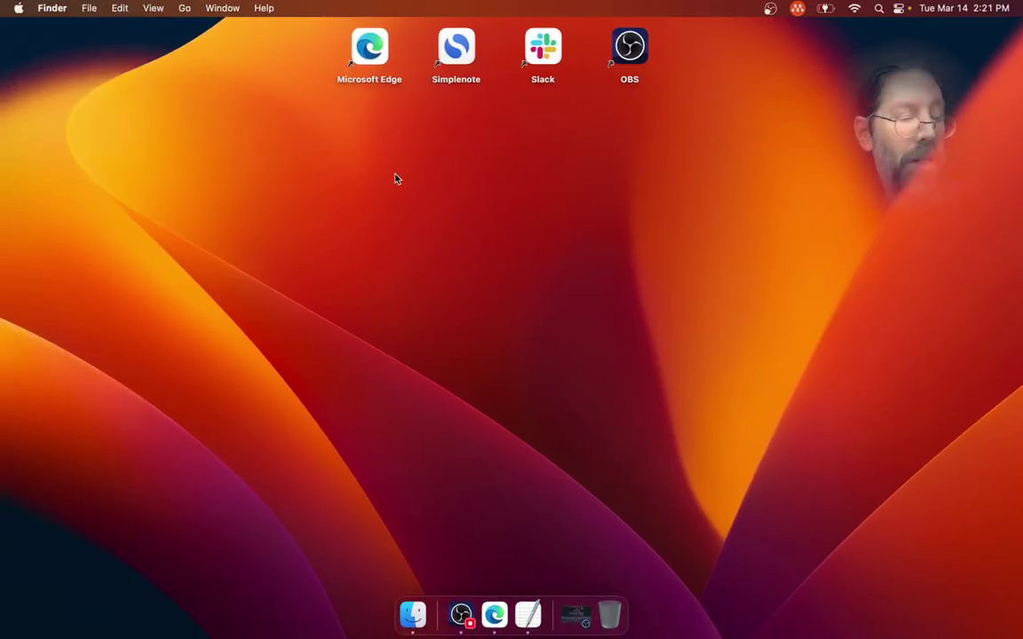
# - Return to the full-screen Edge space and scroll through the Domain Authority chat
pyautogui.hotkey('ctrl', 'Right')
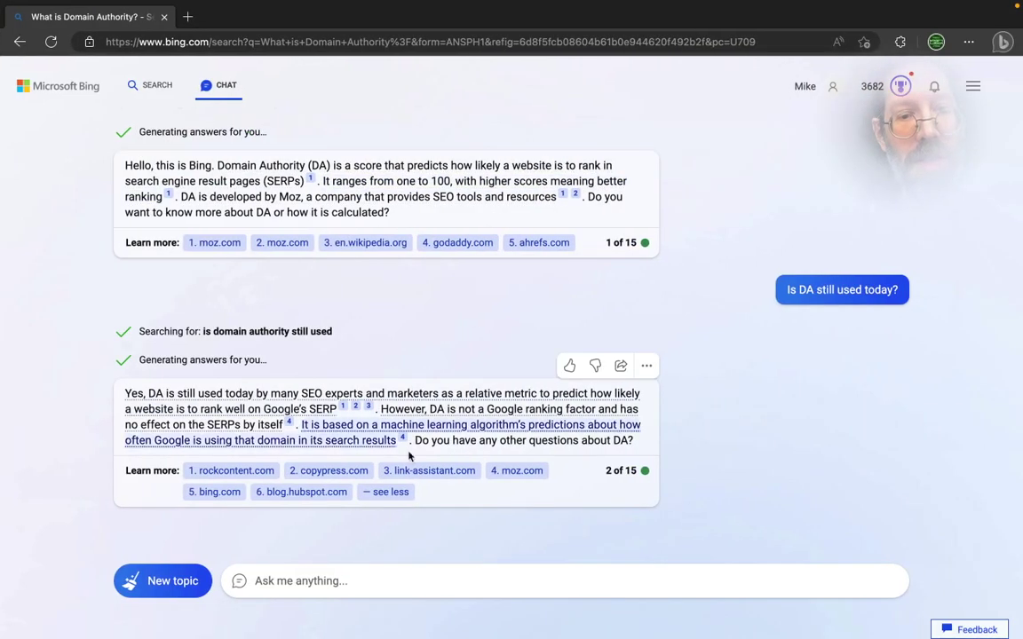
pyautogui.scroll(3, 216, 546)
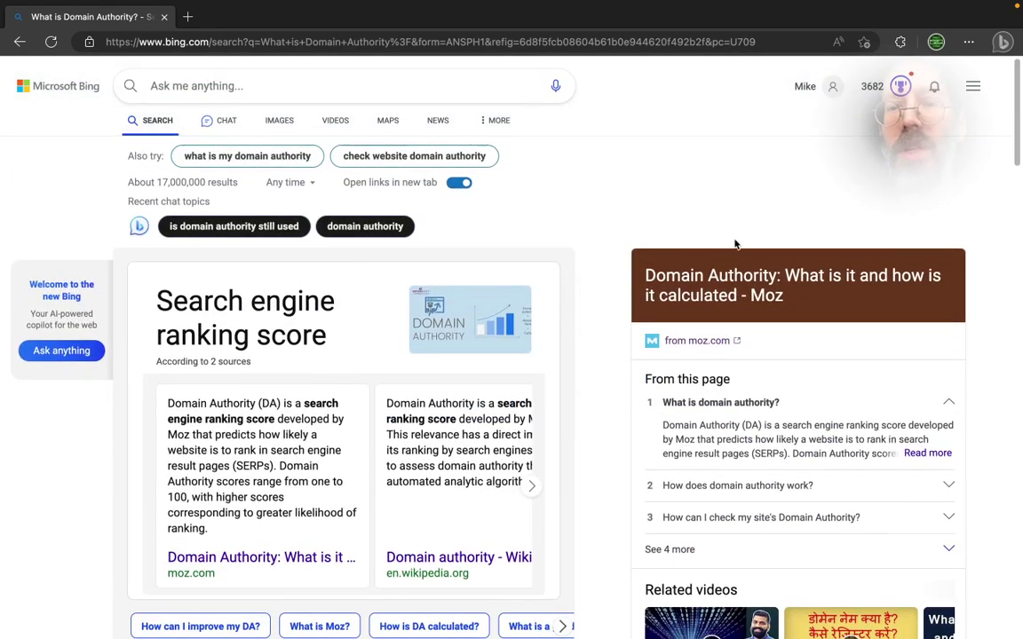
pyautogui.scroll(3, 732, 242)
pyautogui.scroll(-3, 711, 356)
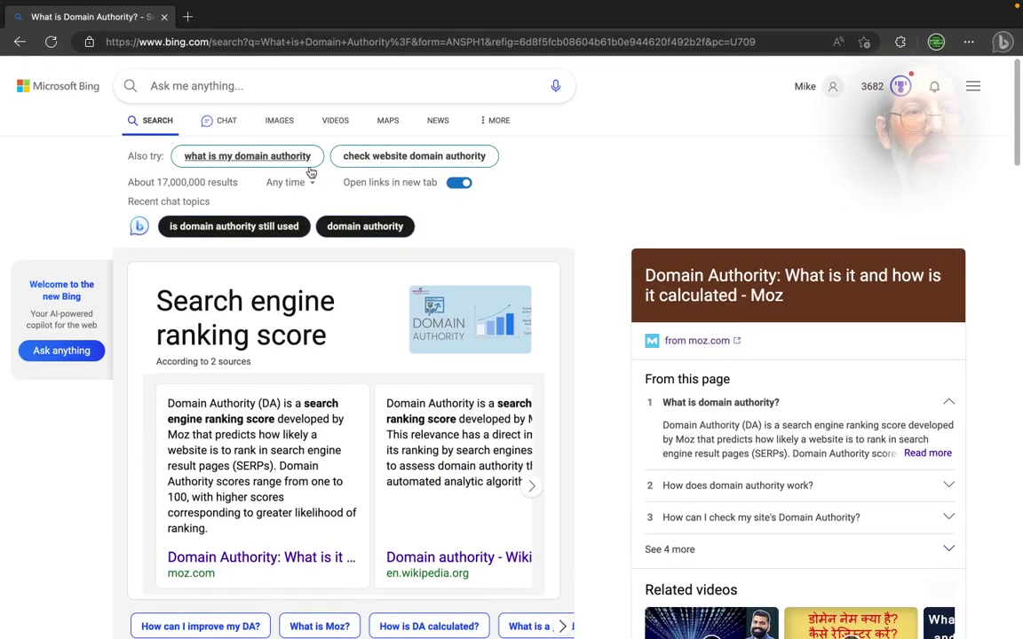
pyautogui.scroll(3, 632, 193)
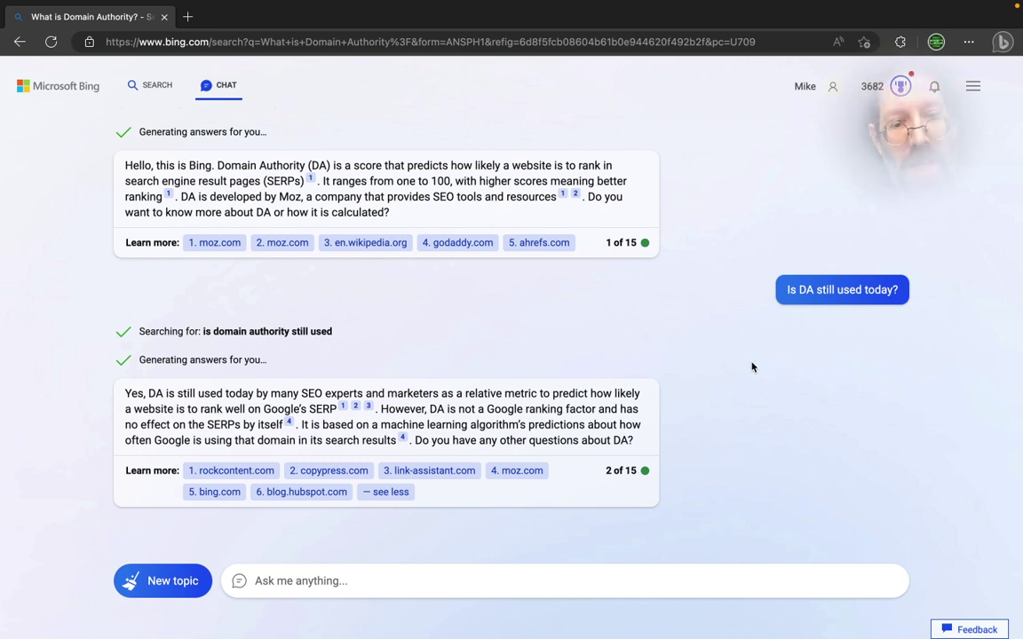
# - Ask Bing Chat 'List the top SEO SERP tracker companies'
pyautogui.click(306, 581)
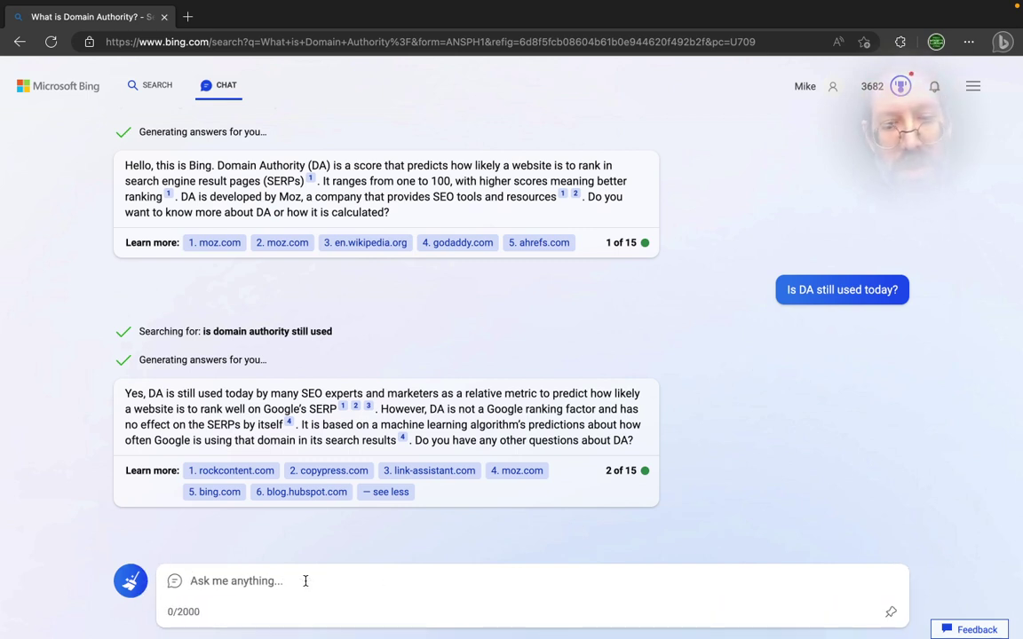
pyautogui.write('List the top SEO ')
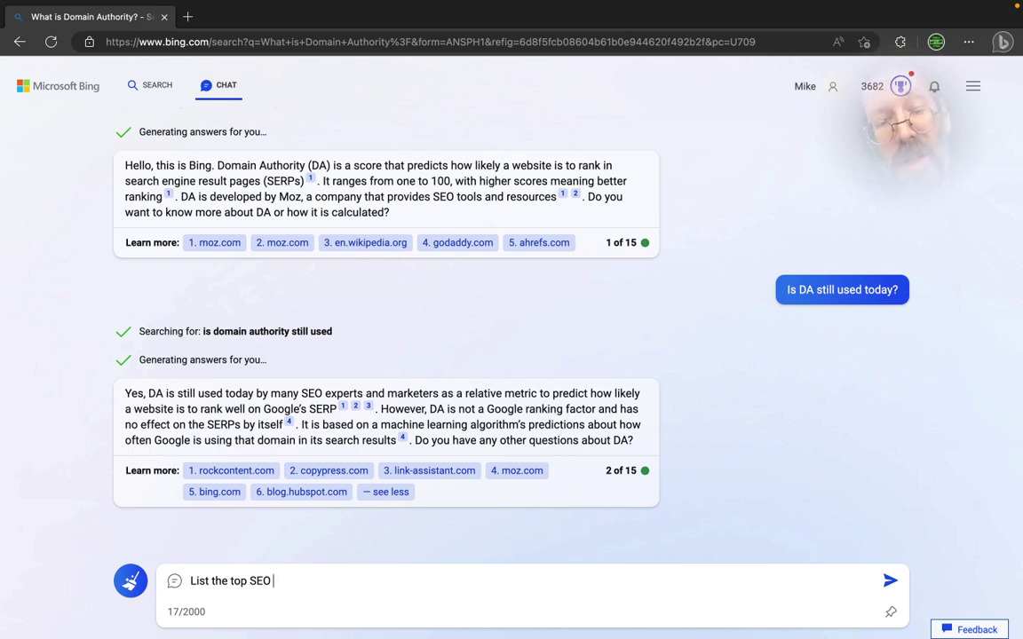
pyautogui.write('SERP tra')
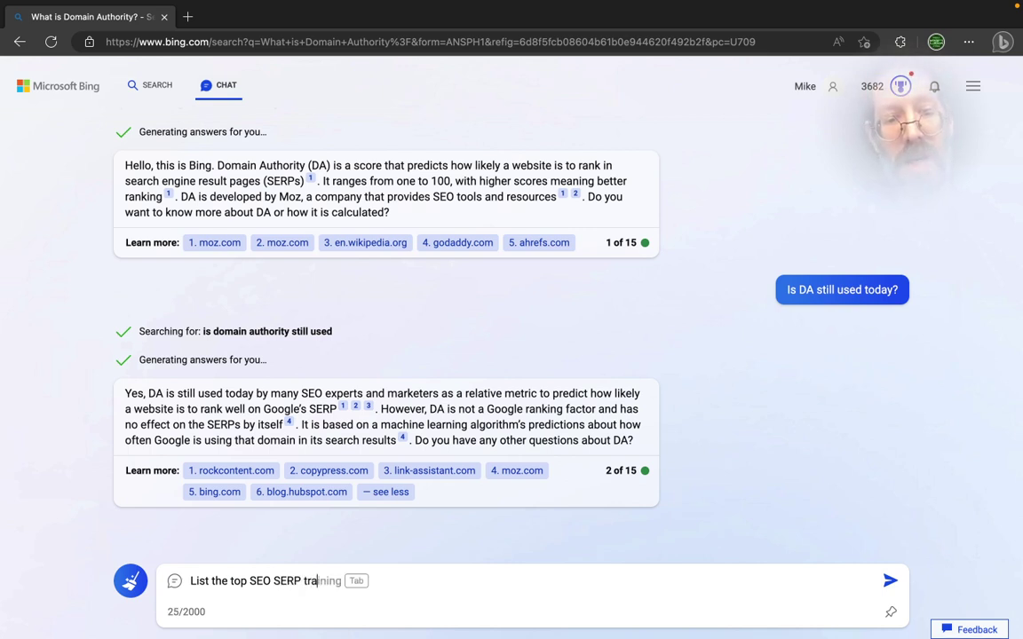
pyautogui.write('cker companies')
pyautogui.press('Return')
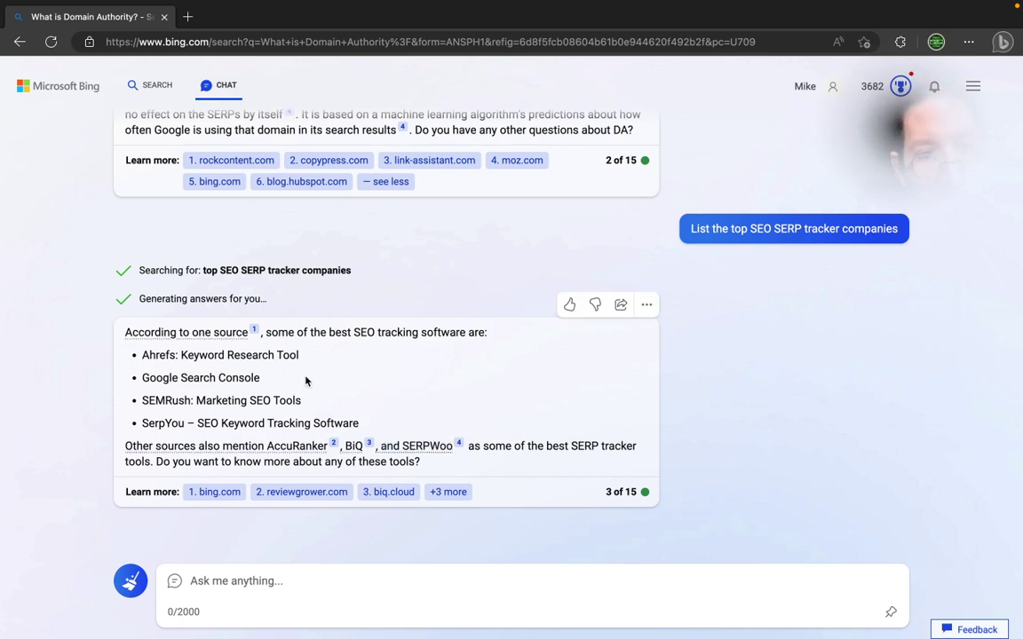
# - Ask Bing Chat 'Top SEO Companies', correcting typos along the way
pyautogui.click(313, 589)
pyautogui.write('Top')
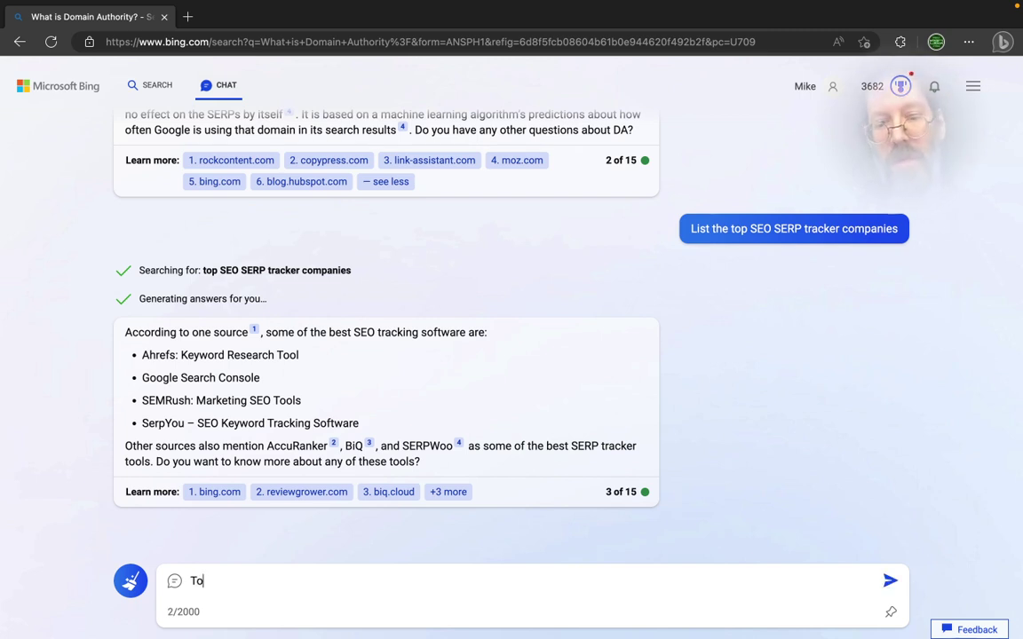
pyautogui.press('BackSpace')
pyautogui.press('BackSpace')
pyautogui.press('BackSpace')
pyautogui.press('BackSpace')
pyautogui.write('Top SERP')
pyautogui.press('BackSpace')
pyautogui.press('BackSpace')
pyautogui.write('O Companies')
pyautogui.press('Return')
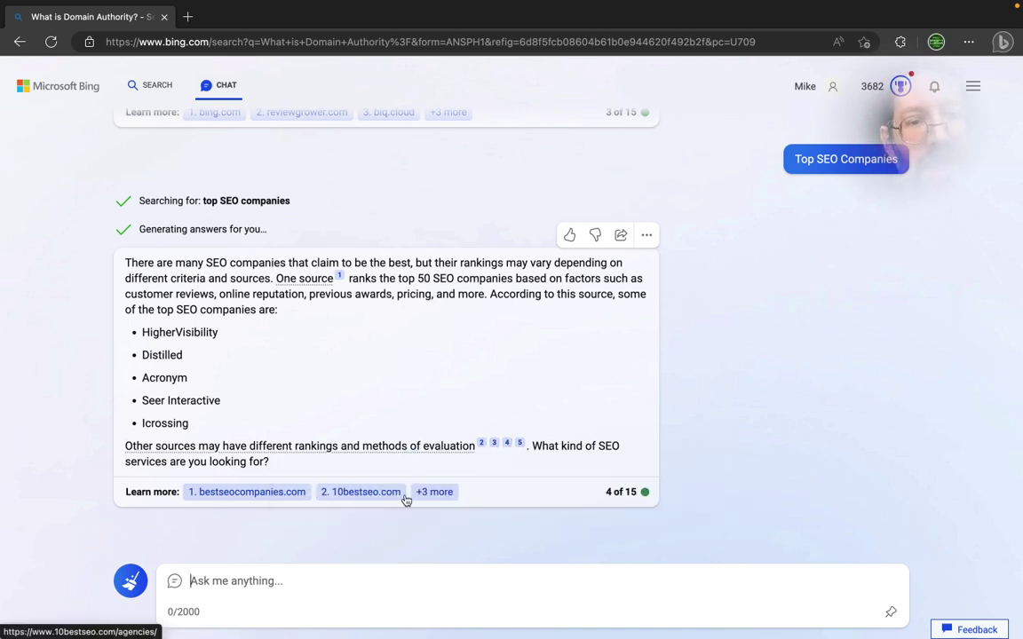
# - Ask Bing Chat 'SEO products' and check the cited sources for Moz, Ahrefs and Shopify
pyautogui.click(355, 581)
pyautogui.write('SEO ')
pyautogui.write('or')
pyautogui.write('p')
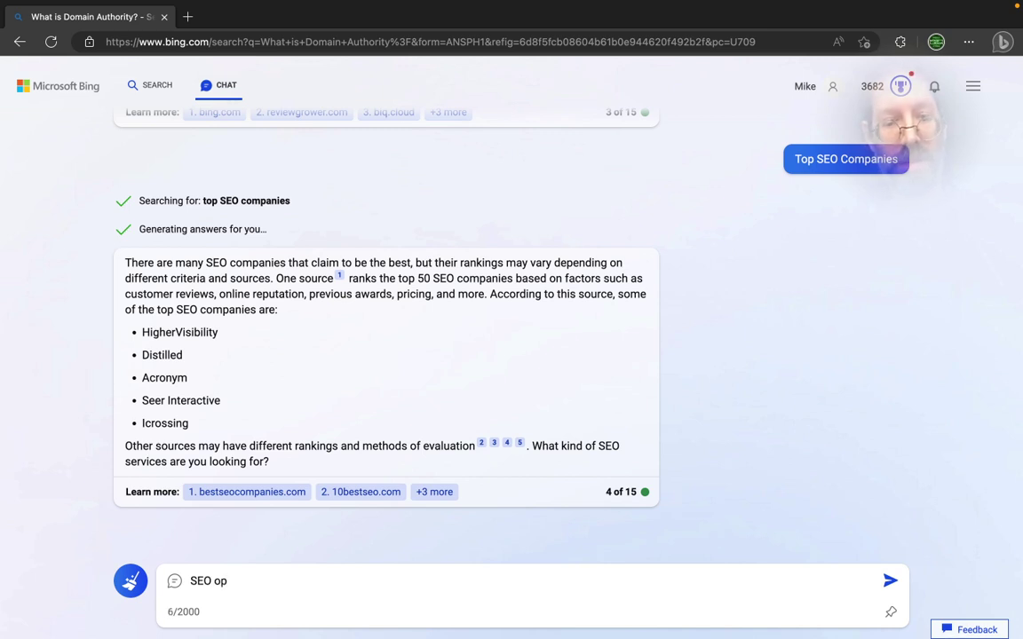
pyautogui.press('BackSpace')
pyautogui.write('produc')
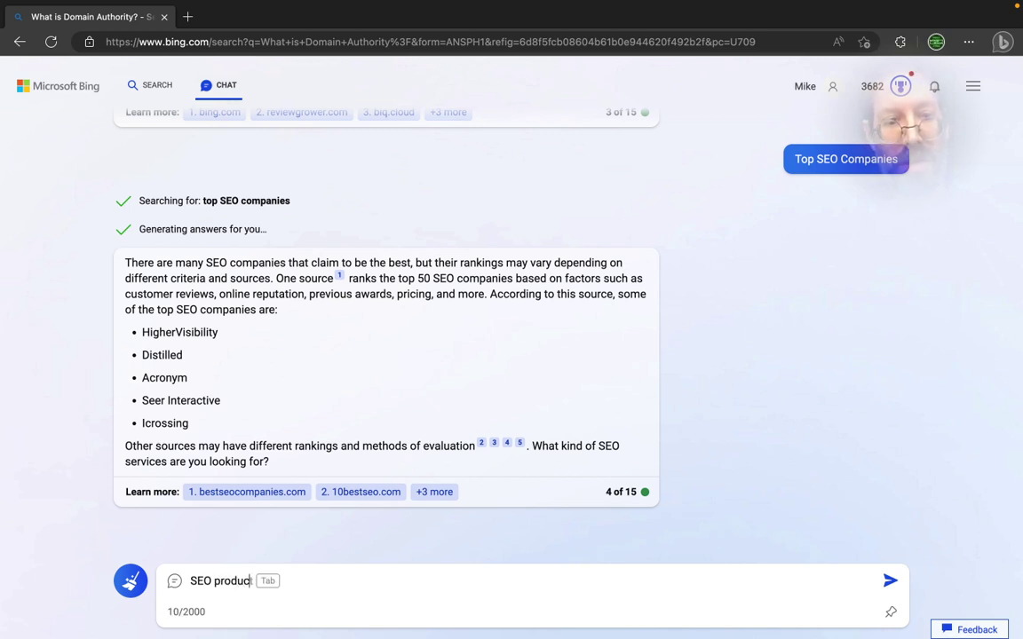
pyautogui.press('Return')
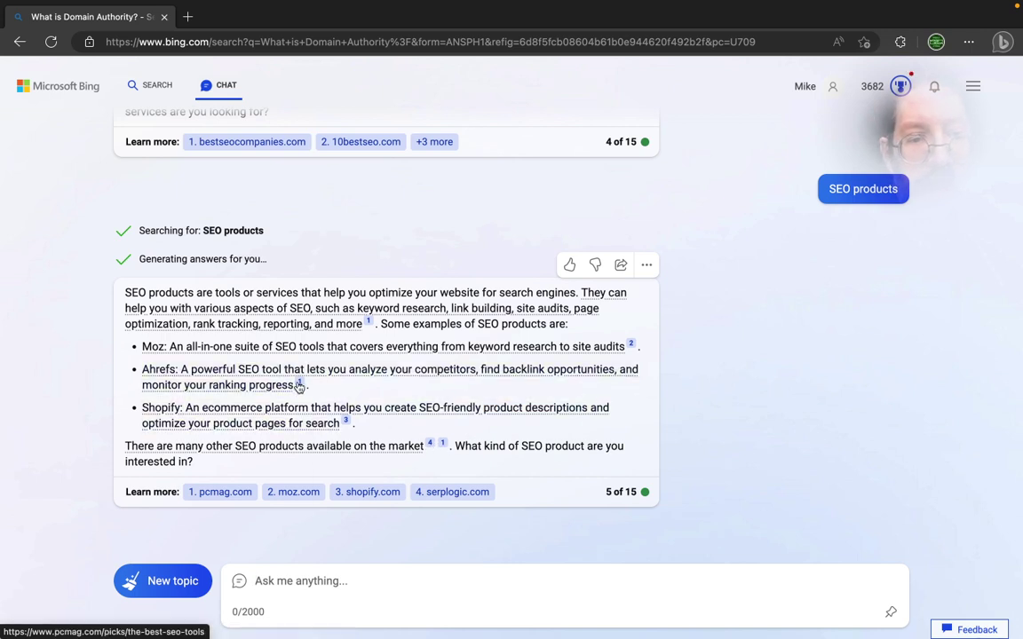
pyautogui.moveTo(302, 386)
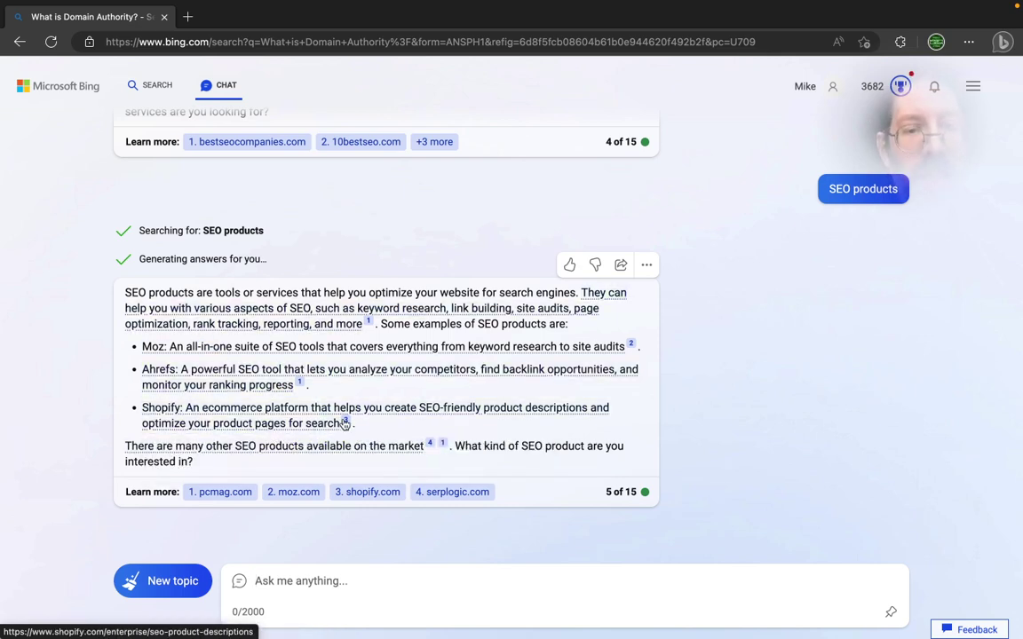
# - Open the Moz citation's moz.com/products page in a new tab, then return to the Bing Chat tab
pyautogui.click(276, 351)
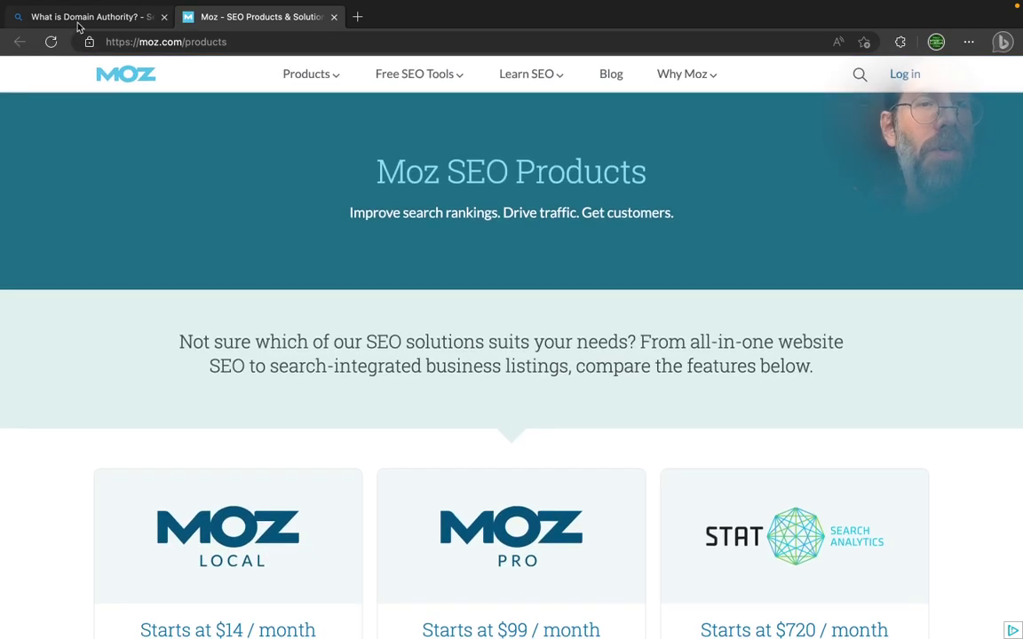
pyautogui.click(78, 18)
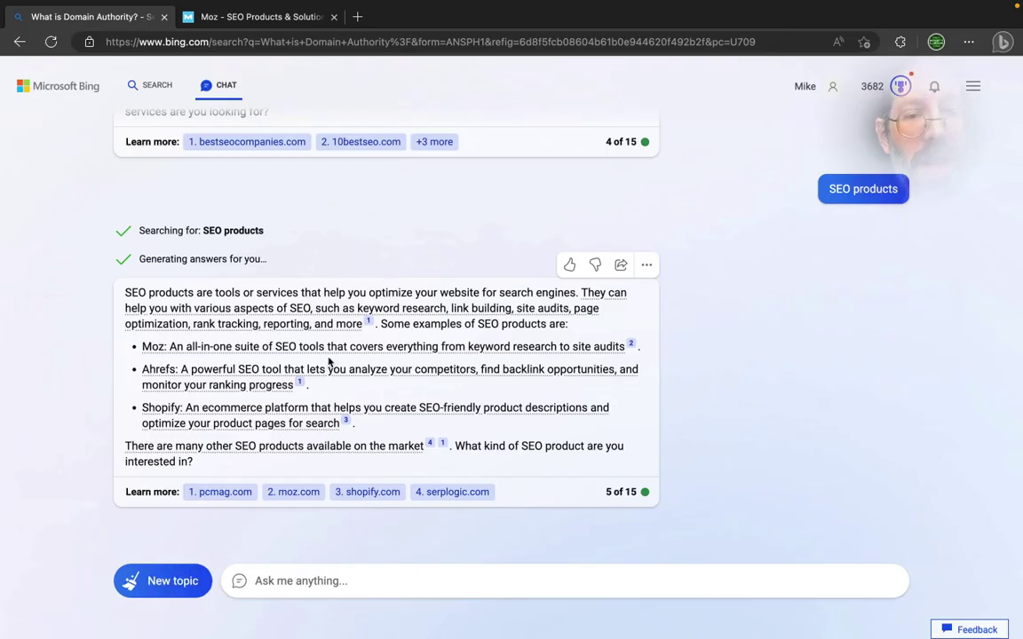